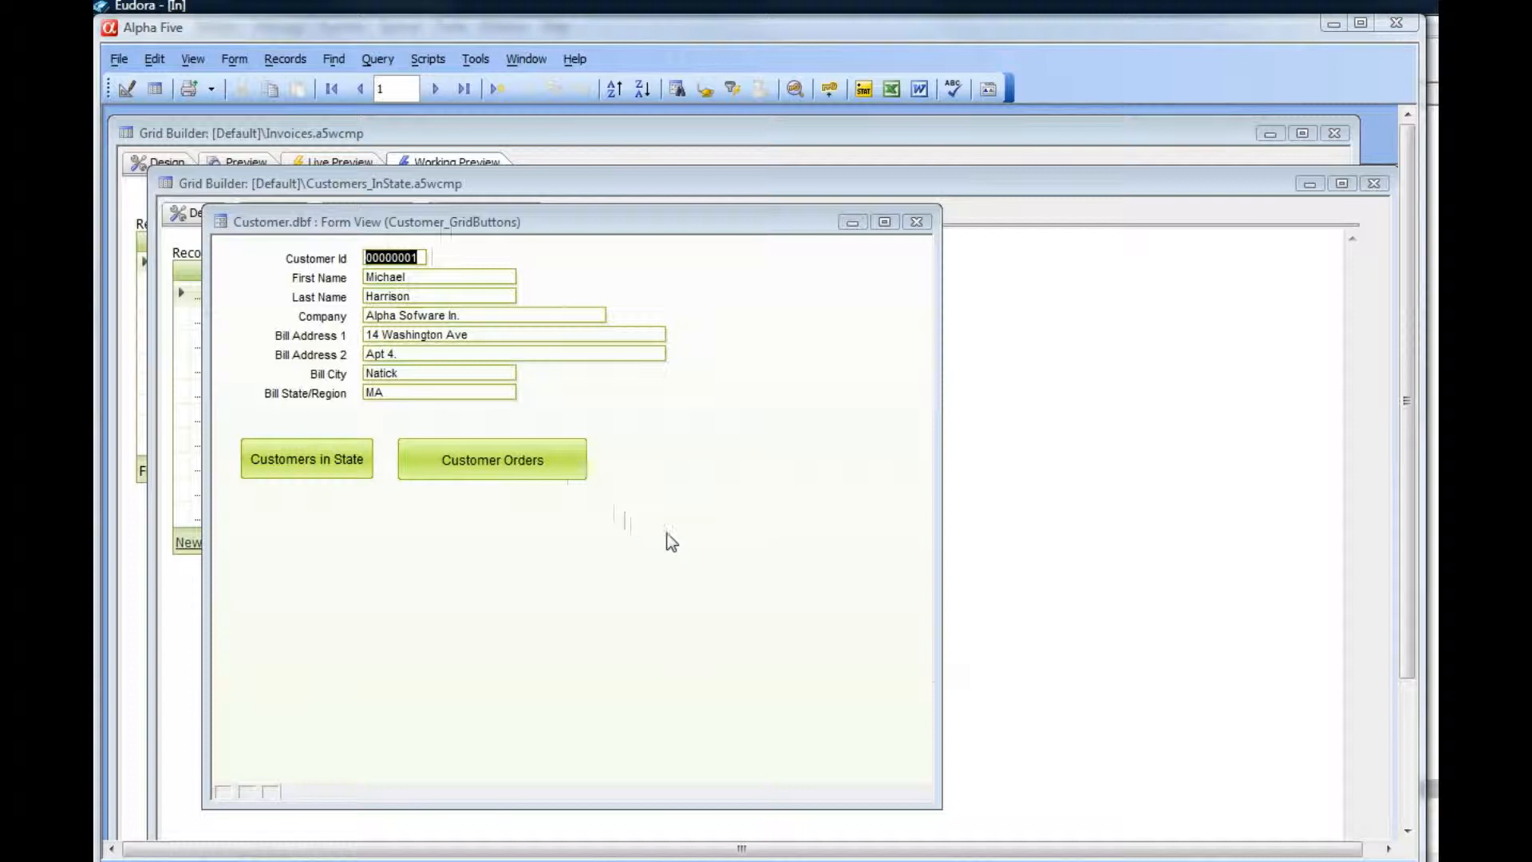
Step: Browse back and forth through the customer records in the form, stopping at the fifth record
left_click(447, 227)
left_click_drag(449, 228, 403, 166)
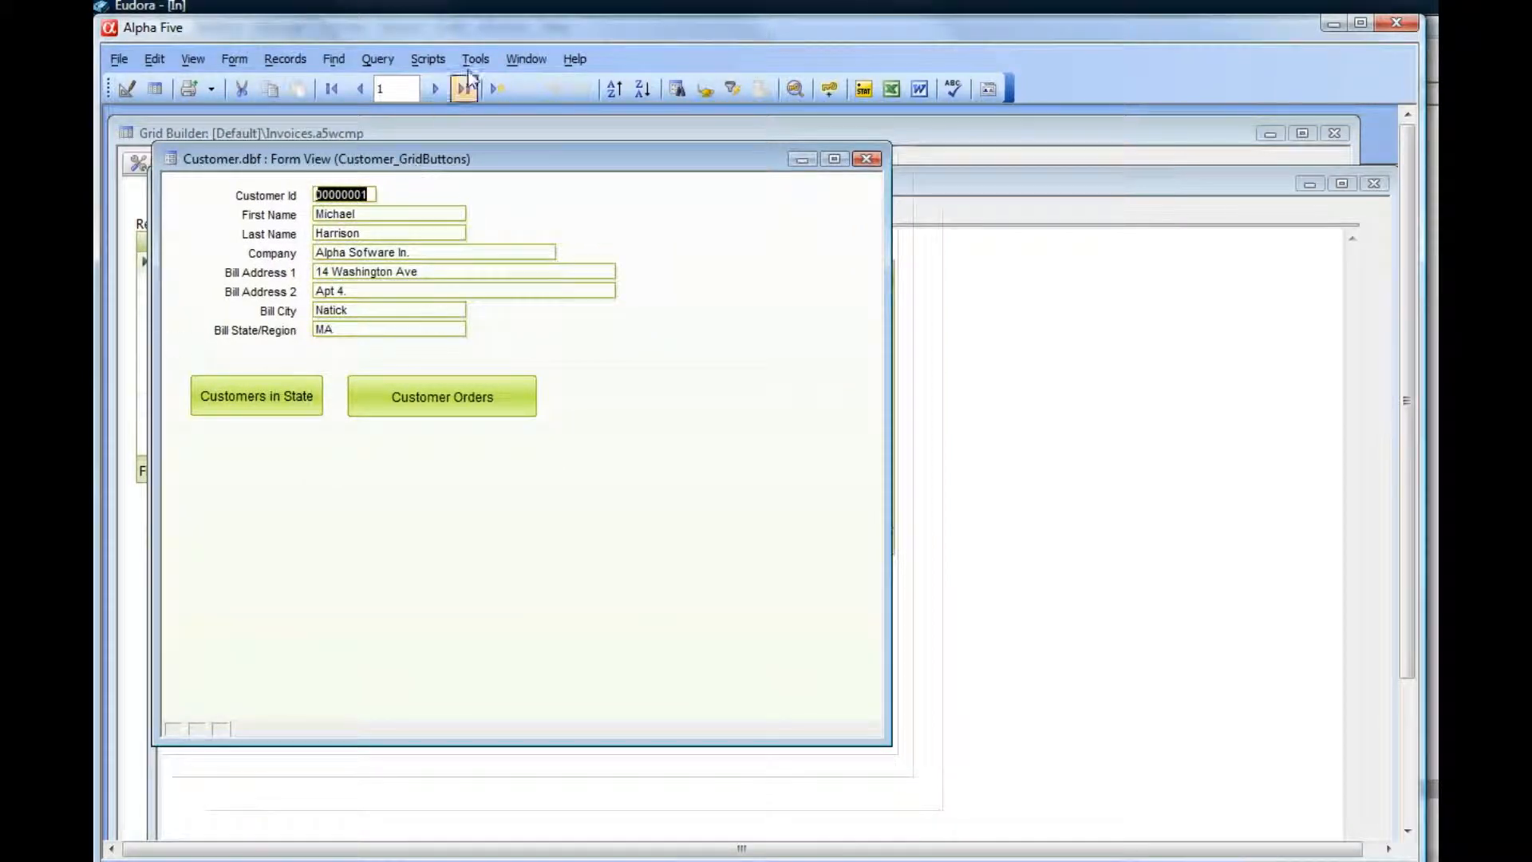
left_click(436, 90)
left_click(436, 90)
left_click(436, 90)
left_click(436, 90)
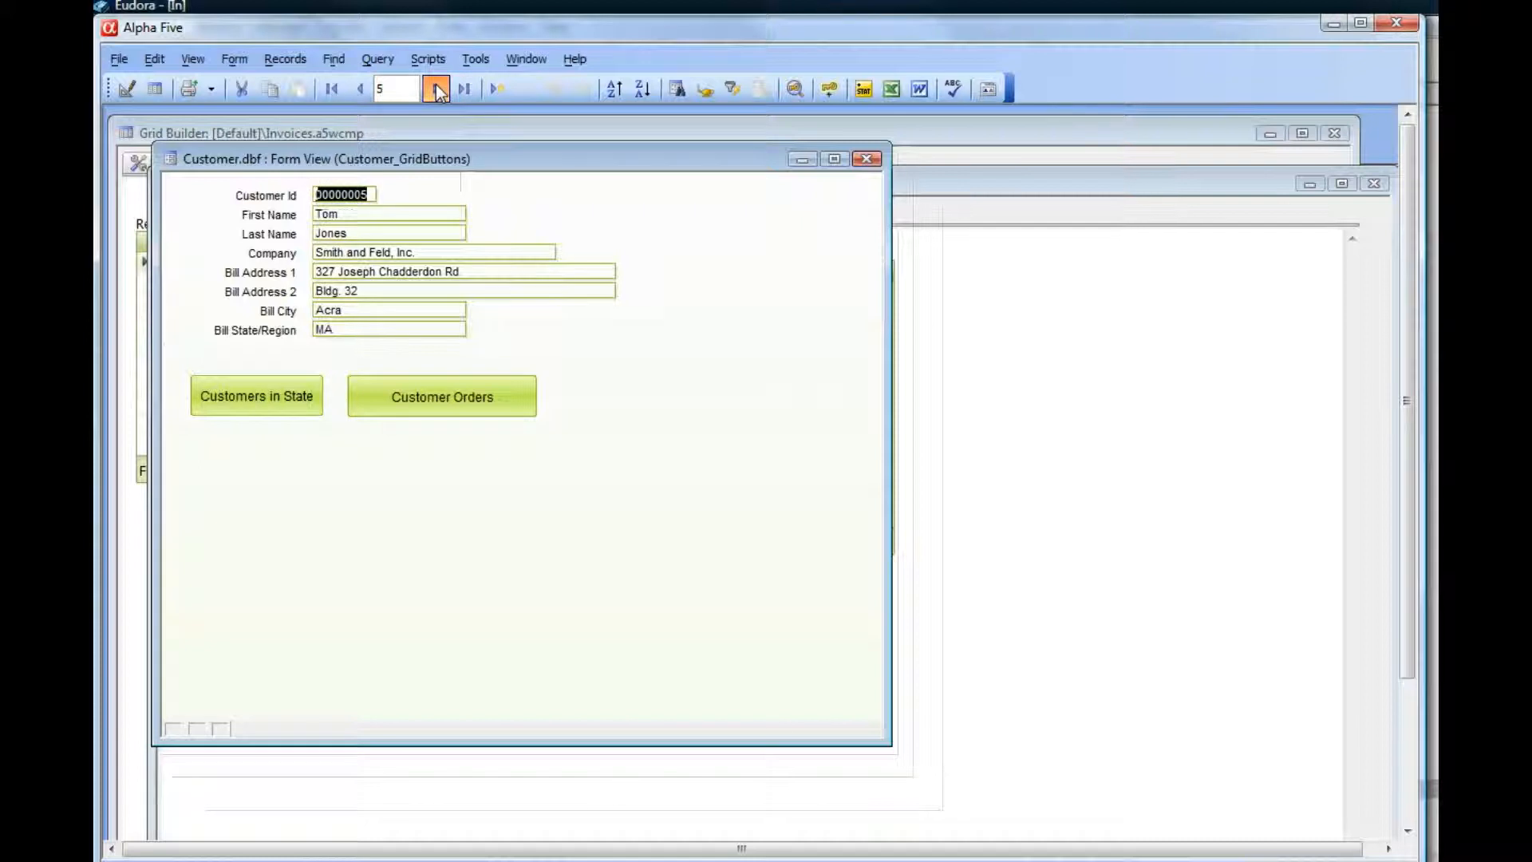
left_click(436, 90)
left_click(436, 90)
left_click(360, 88)
left_click(360, 89)
left_click(360, 89)
left_click(360, 89)
left_click(360, 88)
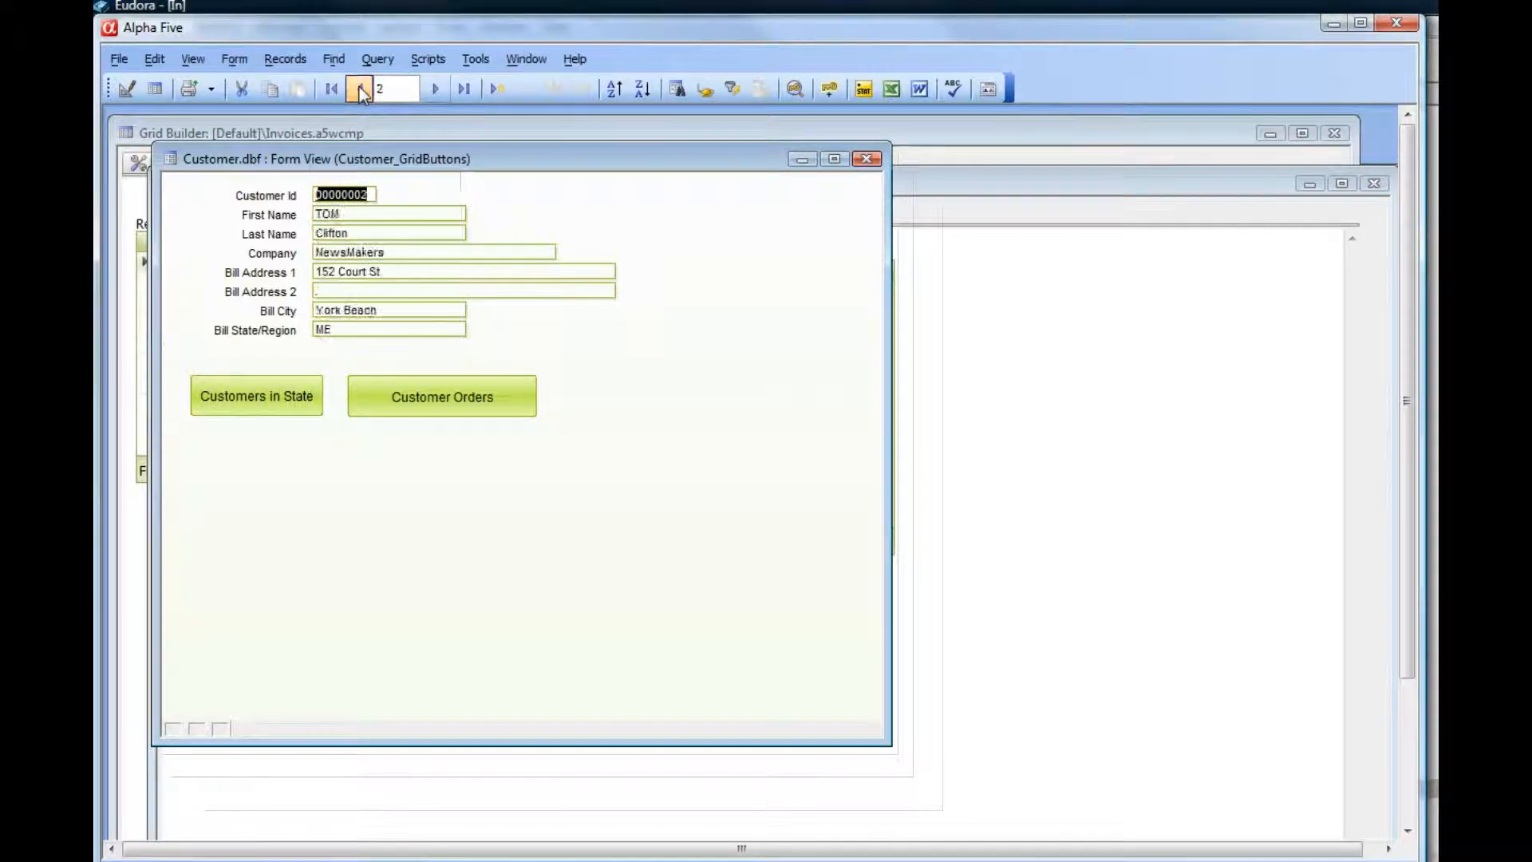
left_click(360, 89)
left_click(436, 88)
left_click(436, 89)
left_click(437, 89)
left_click(436, 89)
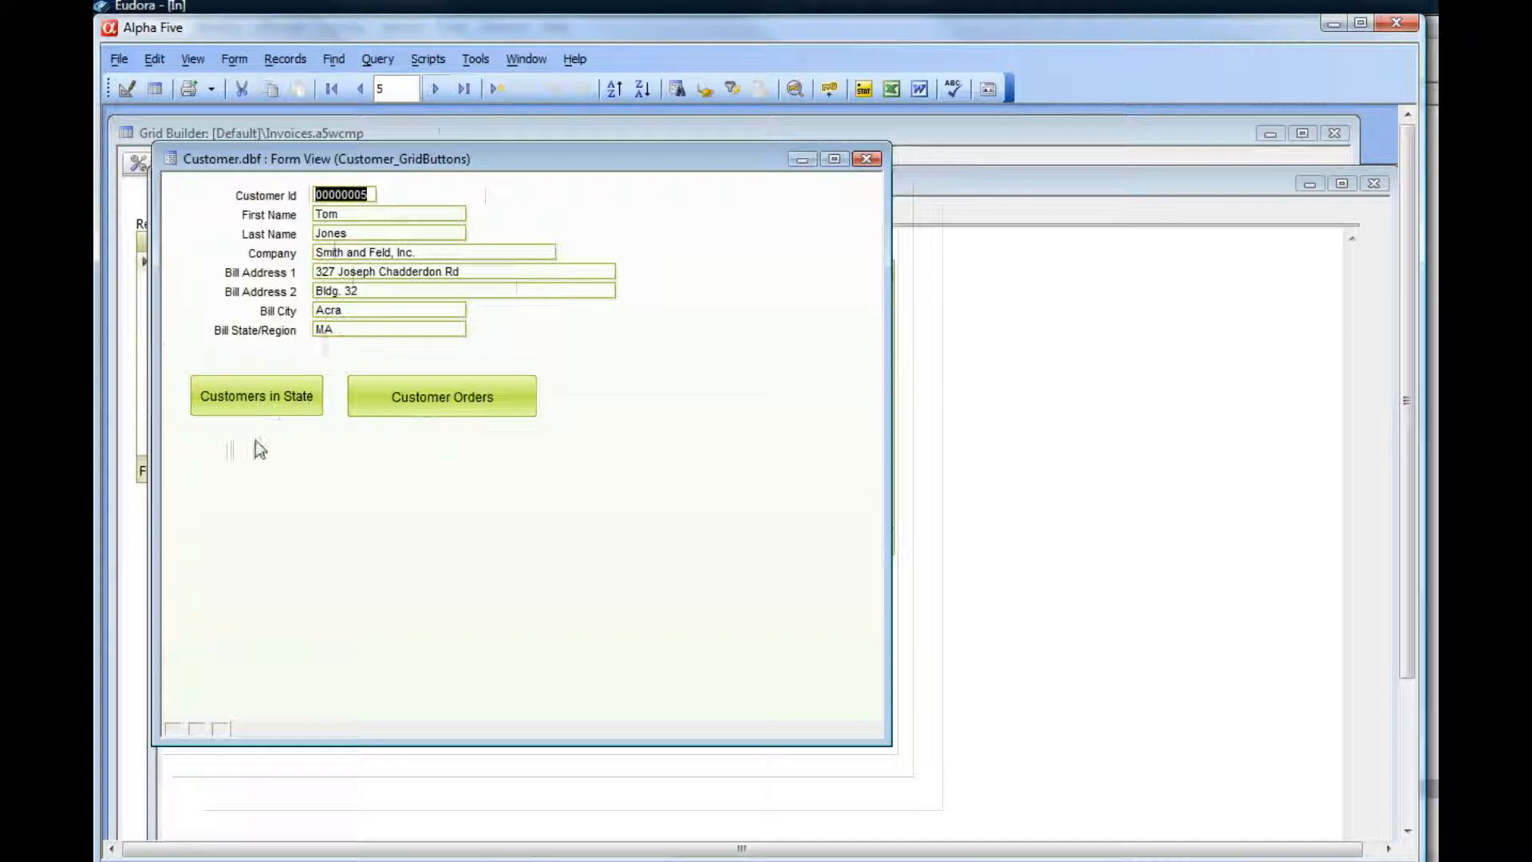
Step: View the in-state customers grid for the fifth record and close it again
left_click(252, 397)
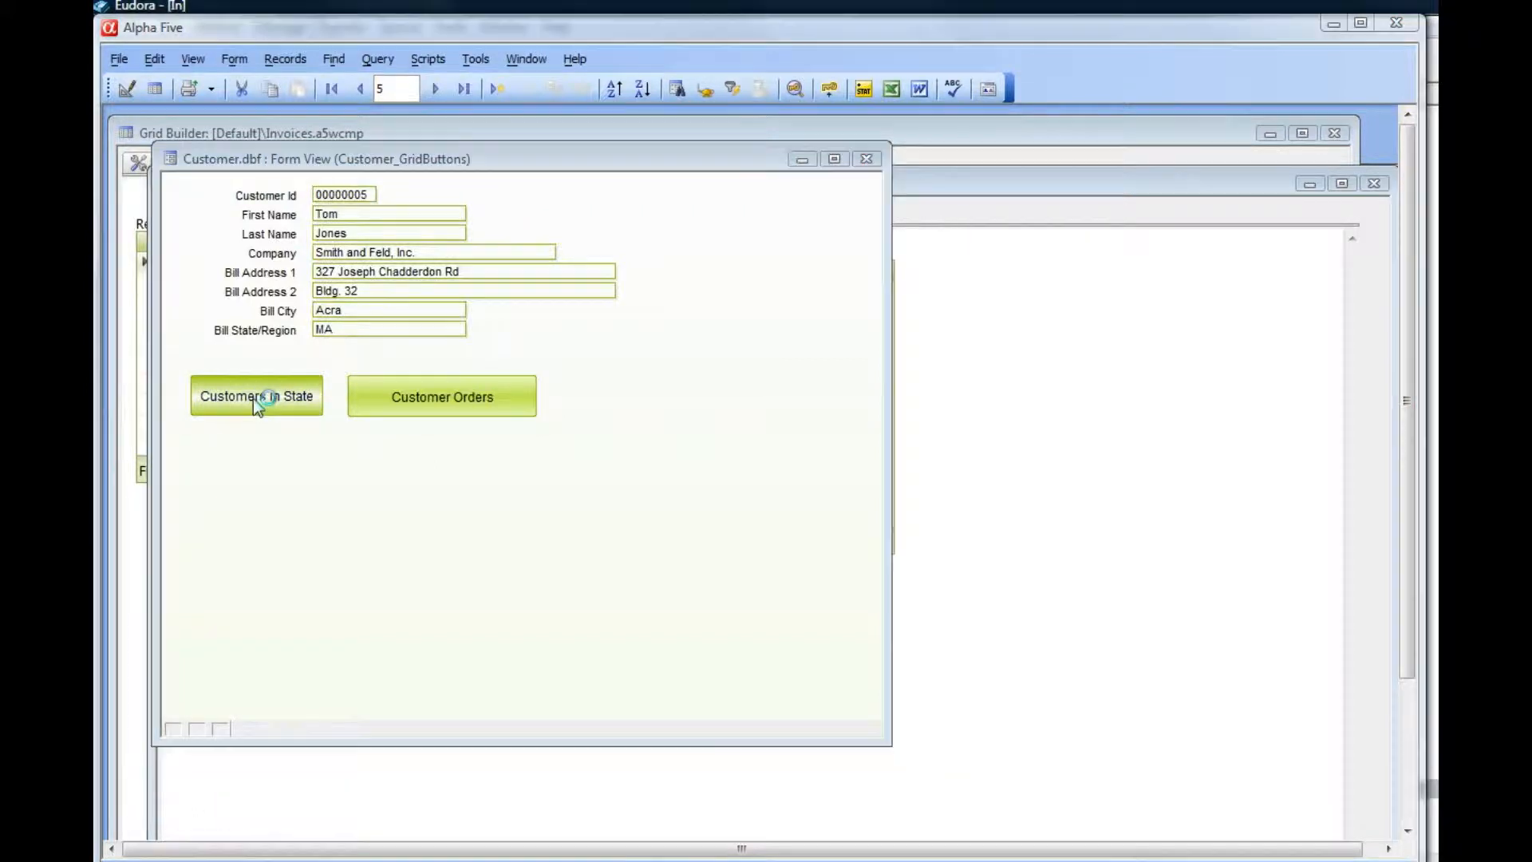
left_click_drag(442, 281, 415, 347)
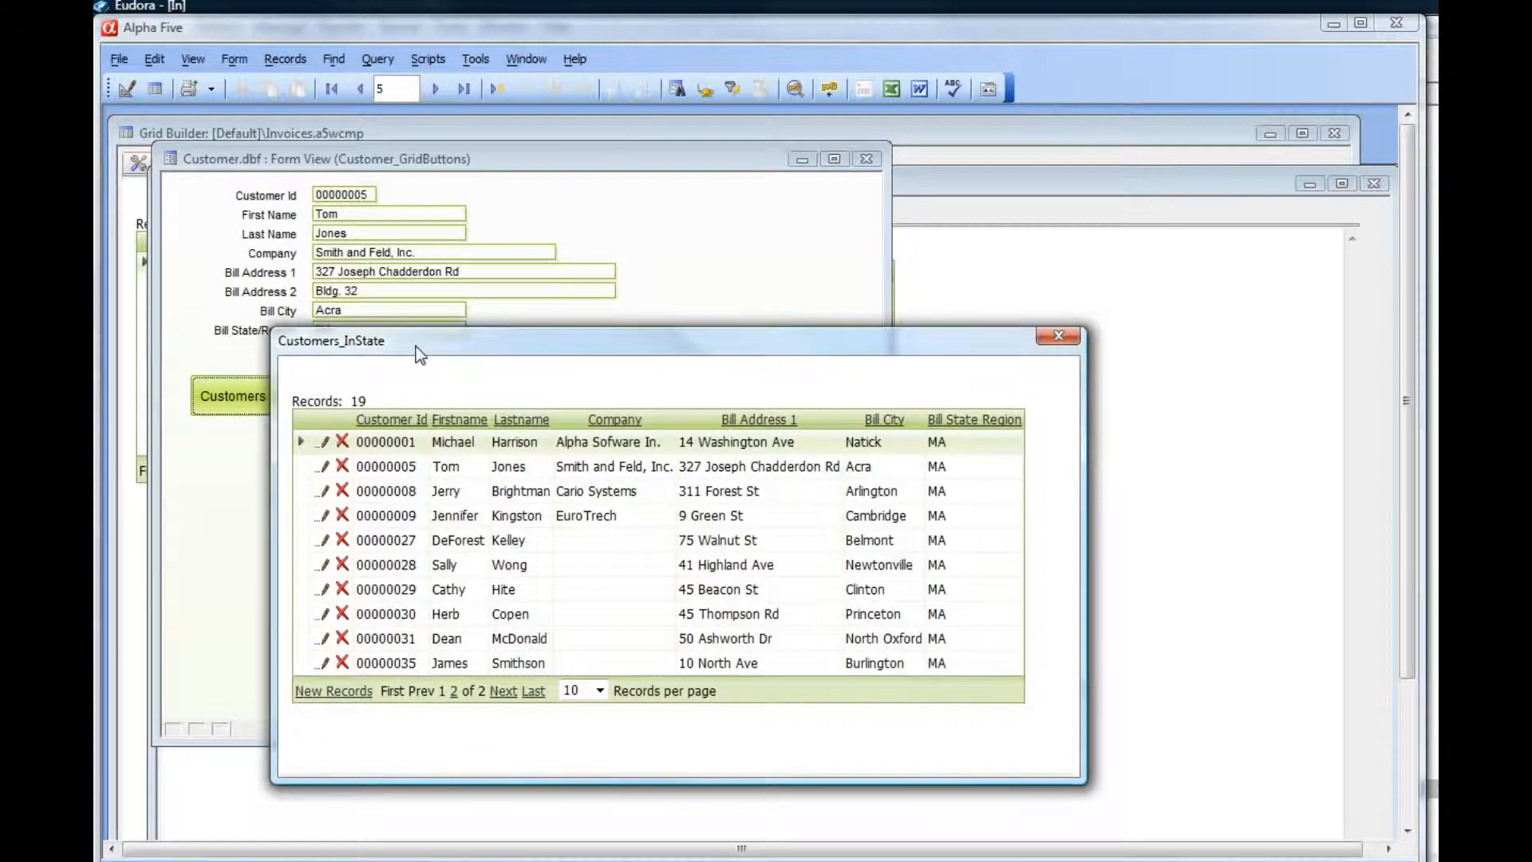
left_click(1061, 347)
Step: Advance to the sixth customer record and show the grid of customers in that customer's state
left_click(436, 87)
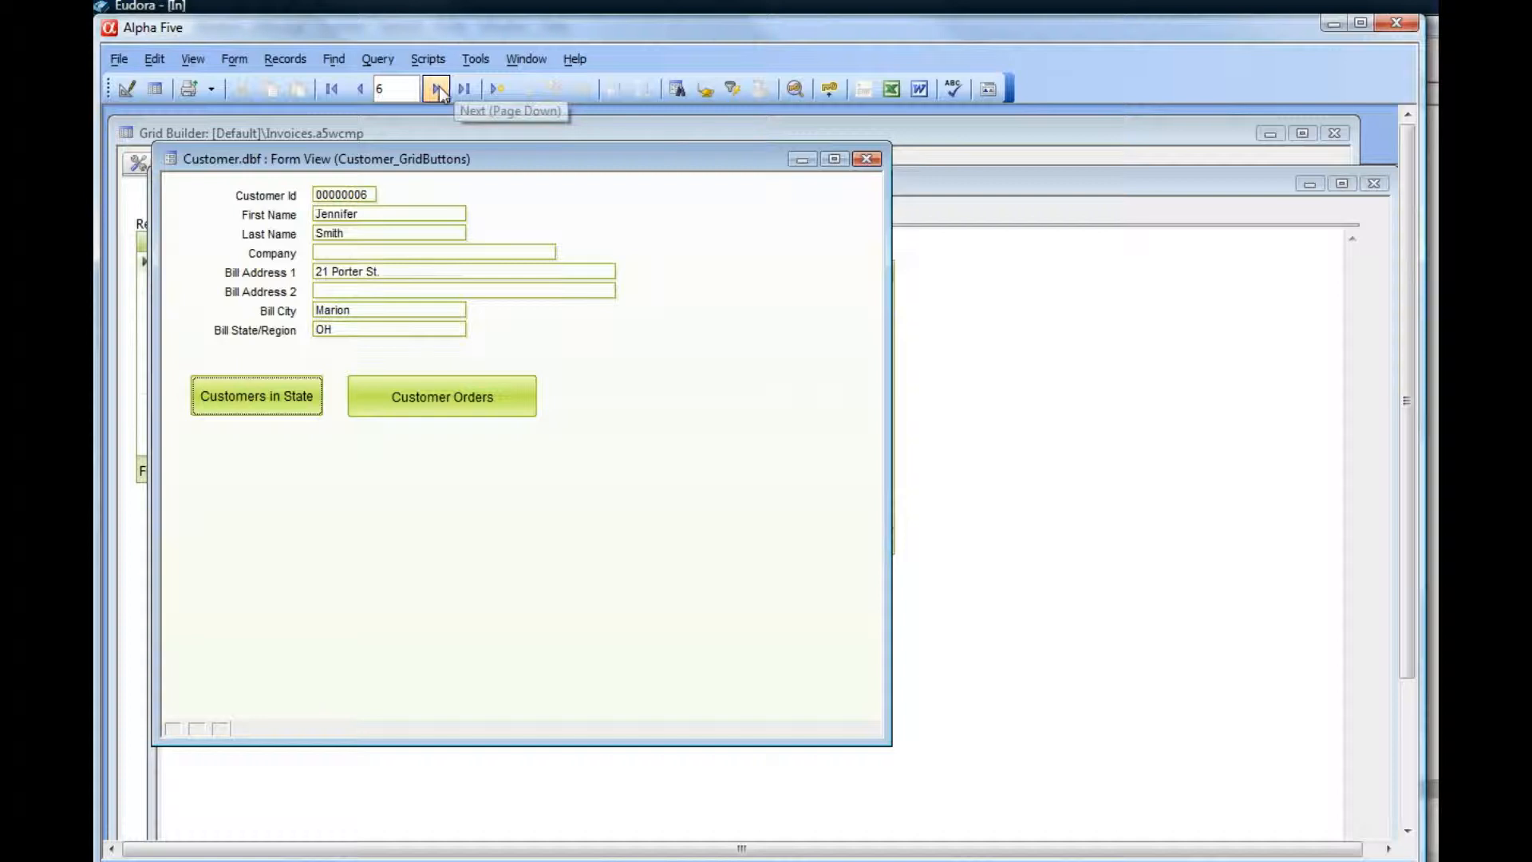
left_click(278, 395)
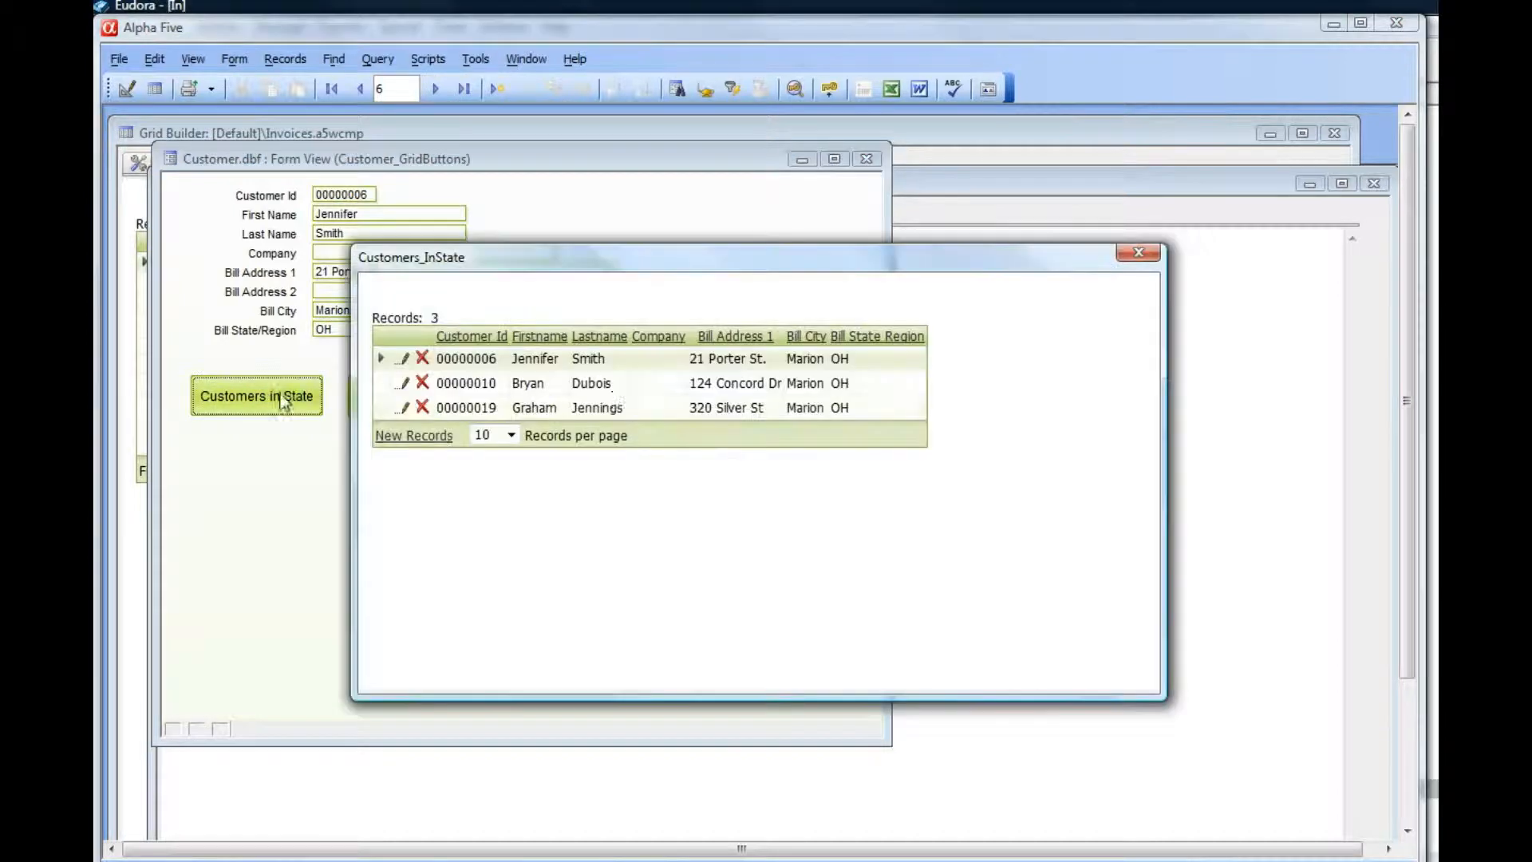
mouse_move(526, 263)
left_mouse_down()
mouse_move(440, 341)
mouse_move(418, 331)
left_mouse_up()
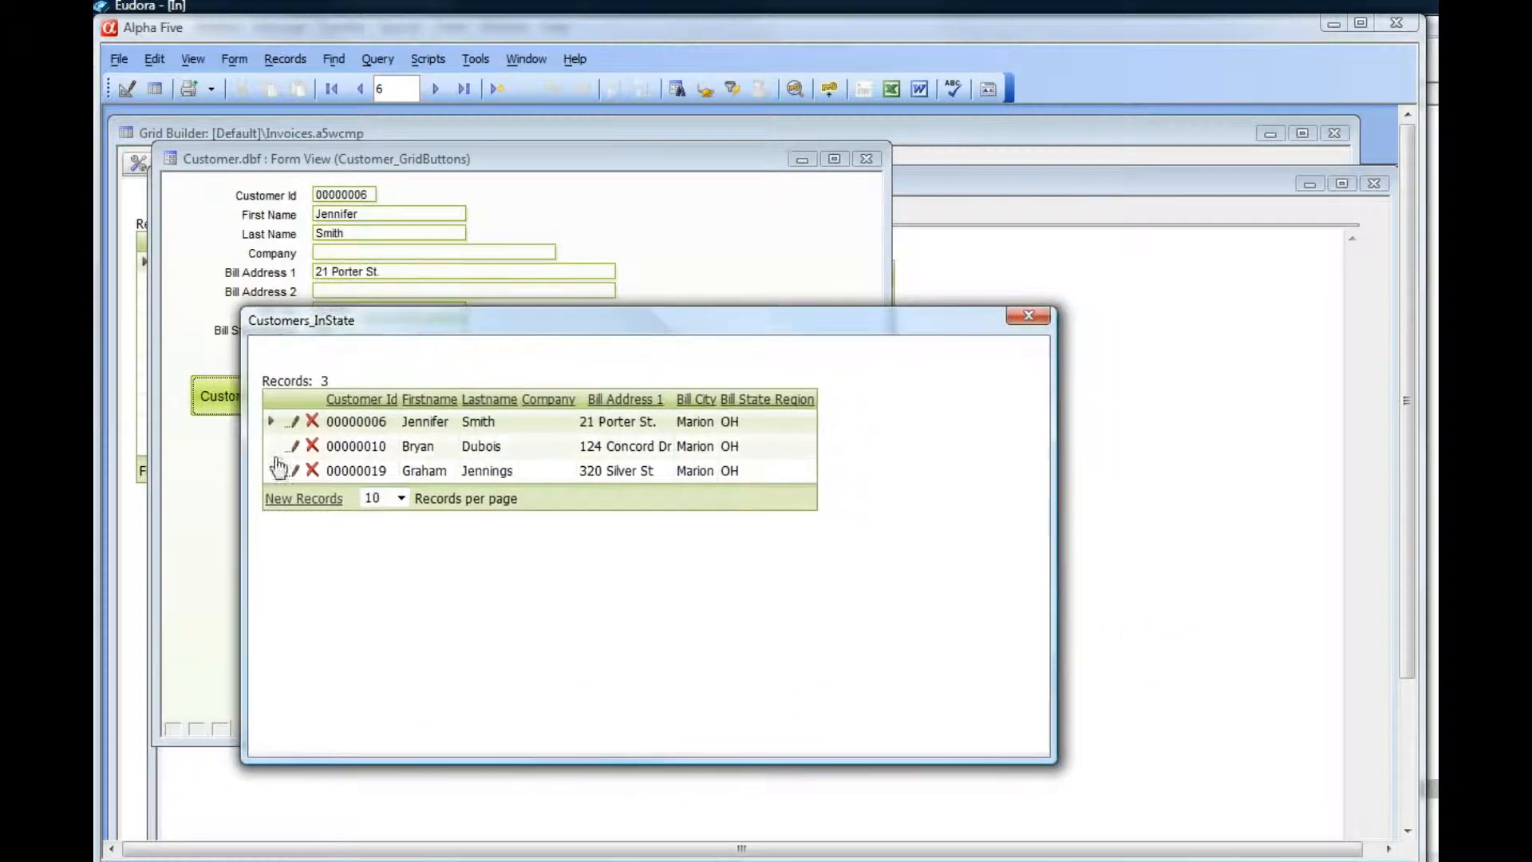
Step: Change the last name in the first row of the in-state customers grid, save the row and close the grid window
left_click(295, 425)
double_click(659, 422)
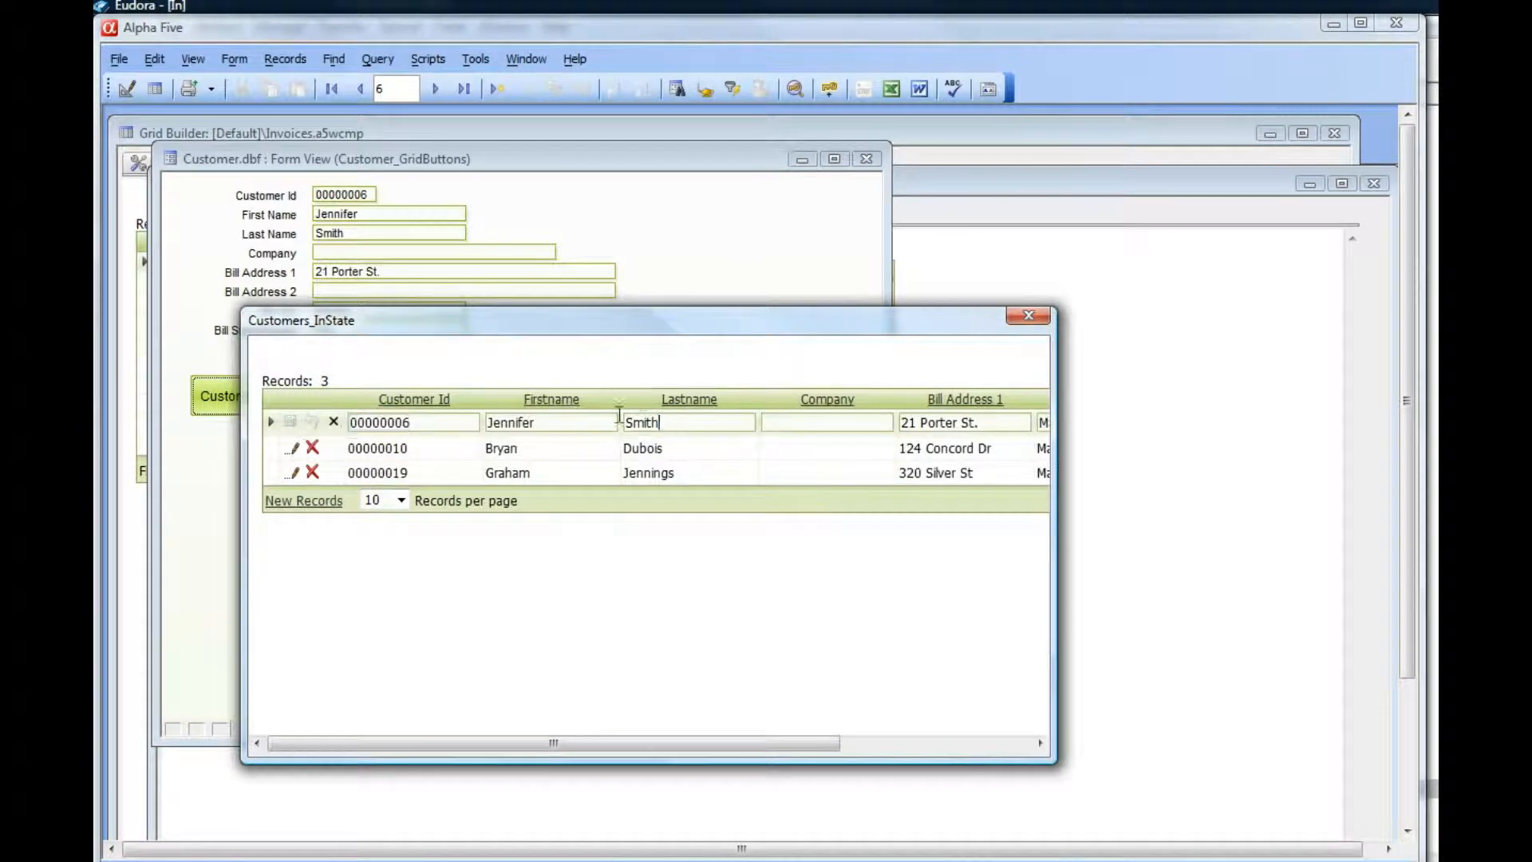
type("Jones")
left_click(1029, 316)
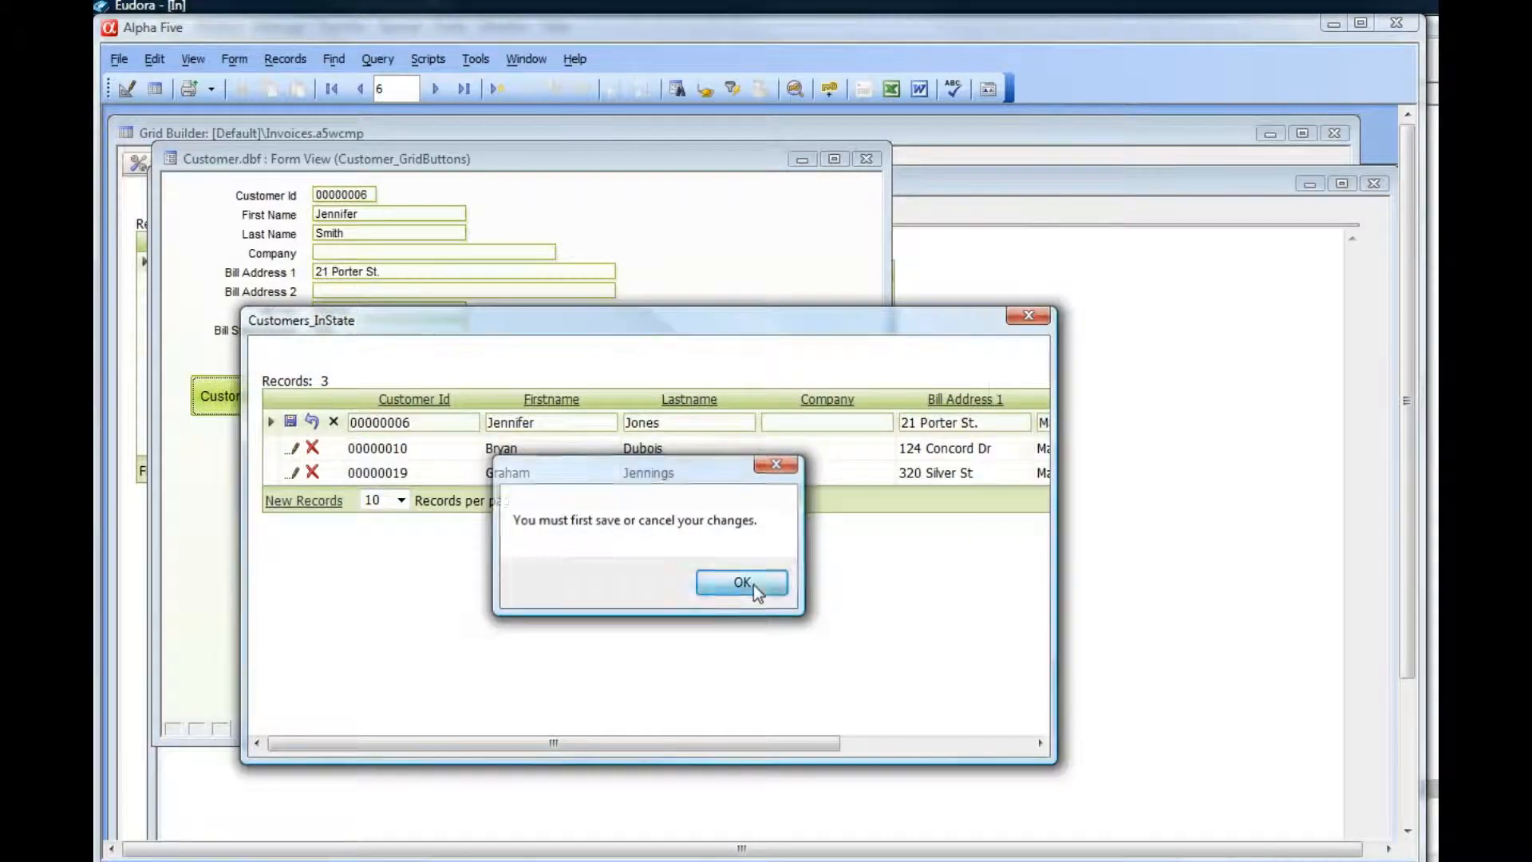
left_click(742, 582)
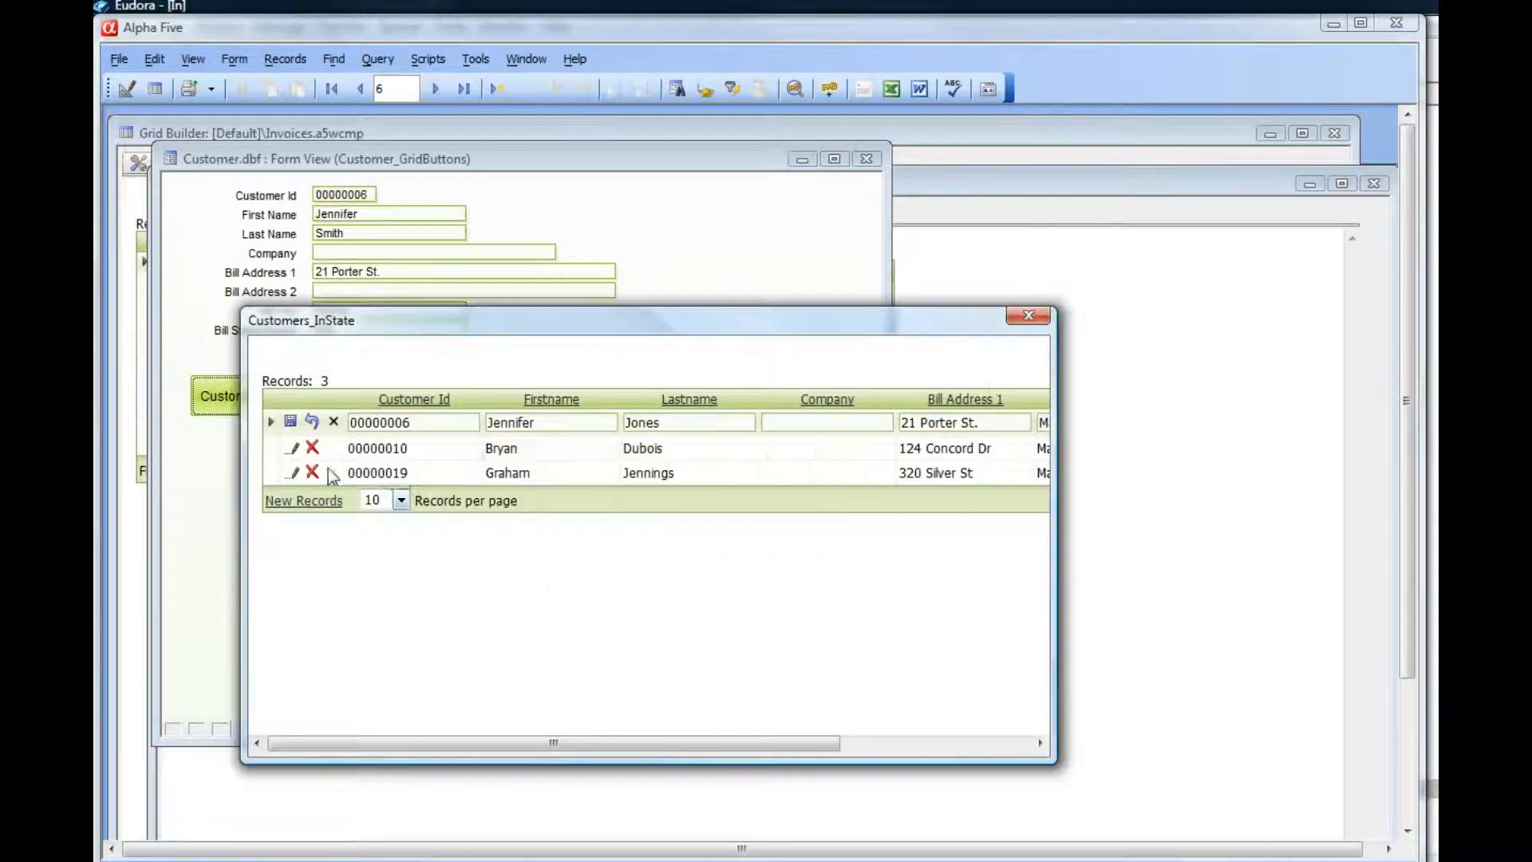
left_click(291, 422)
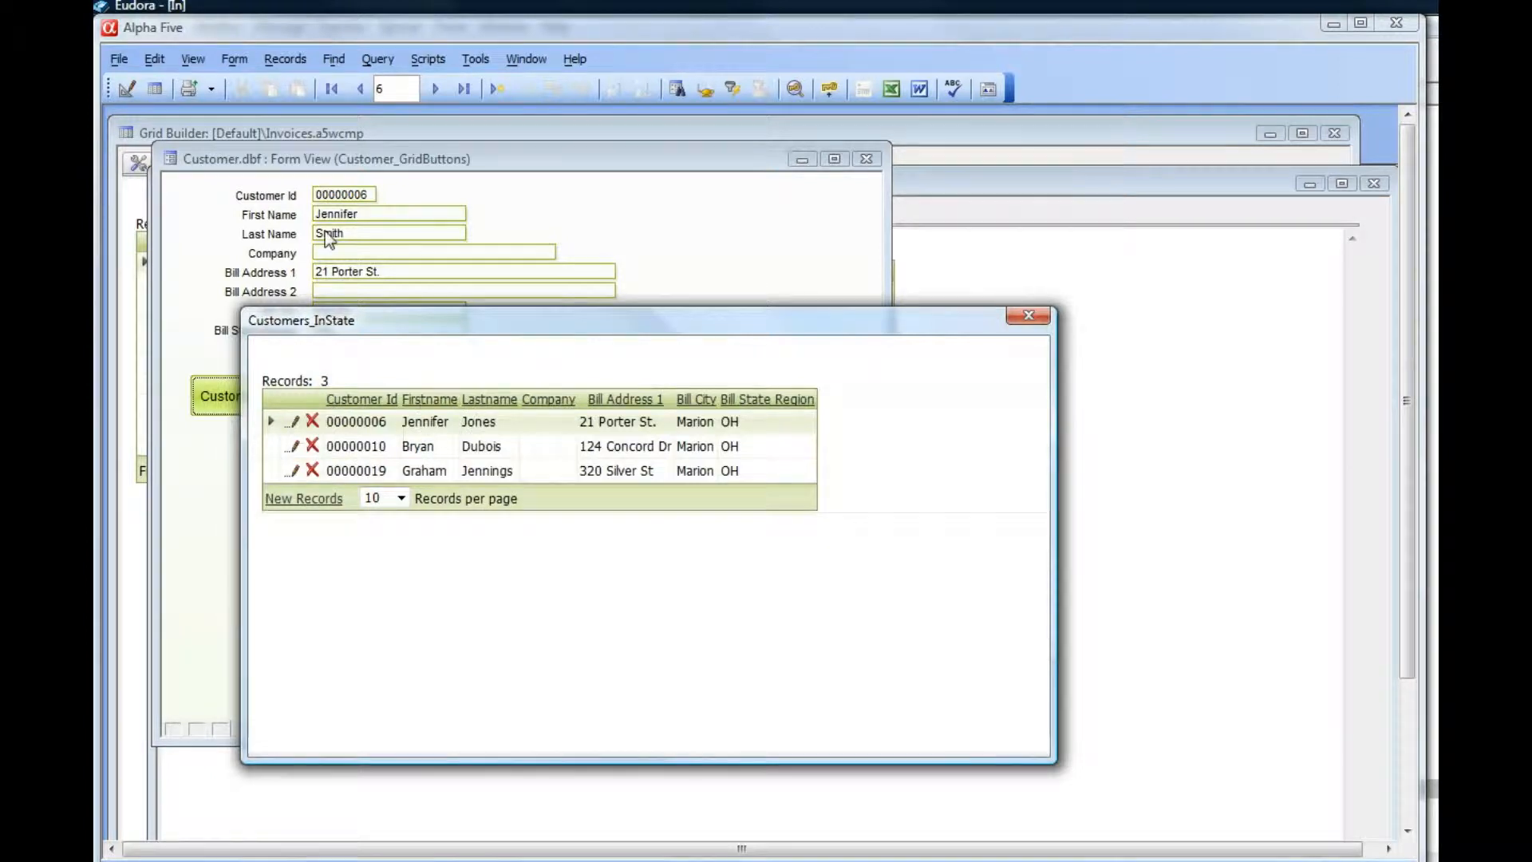
left_click(1028, 316)
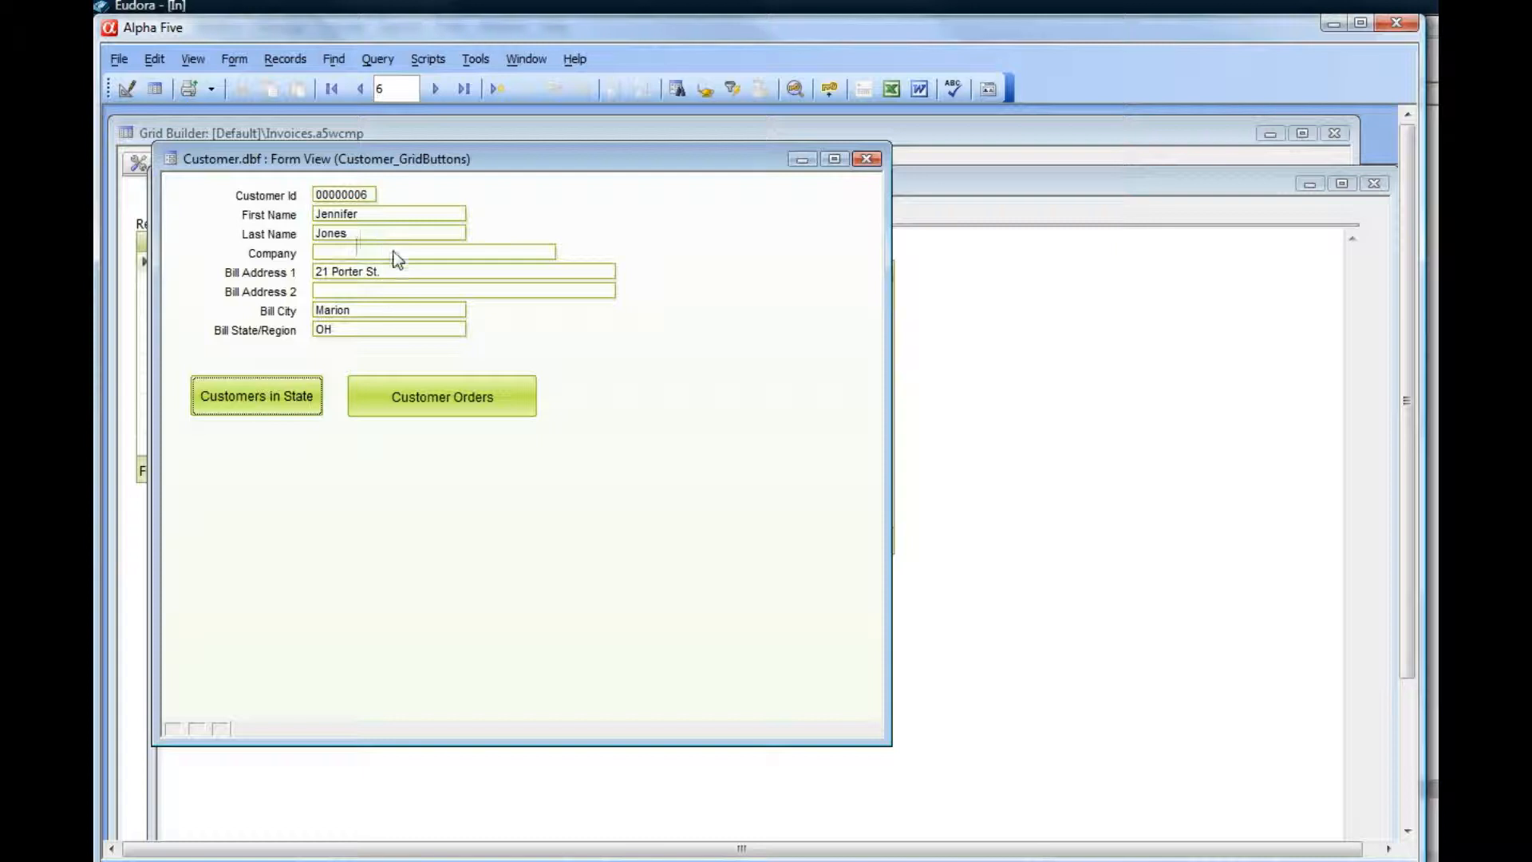
Step: Return to the first customer record, view its orders with the line items of both invoices expanded, and close the Invoices window
left_click(331, 89)
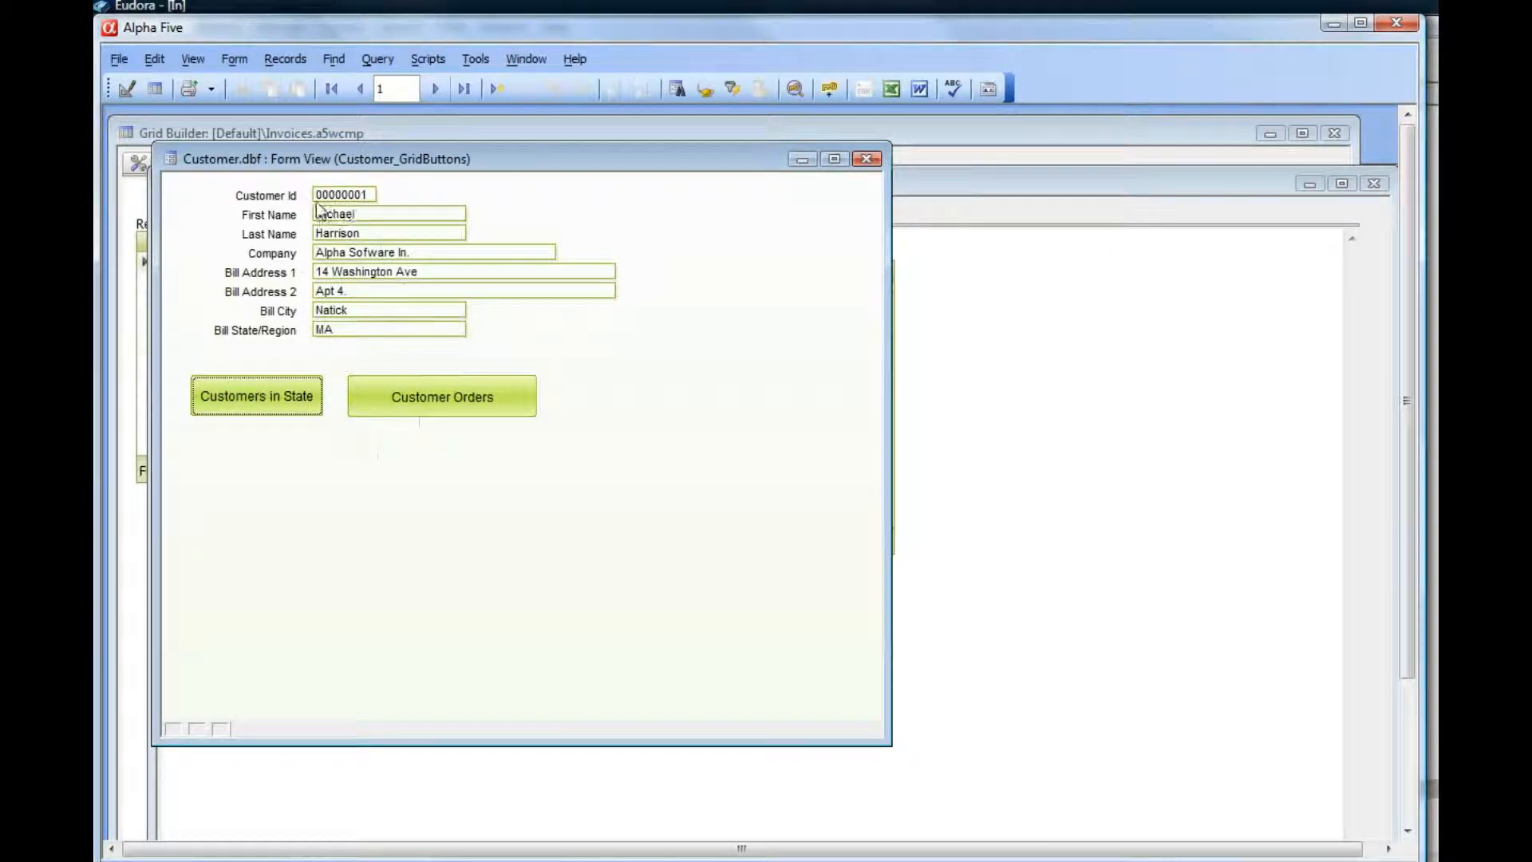
left_click(429, 405)
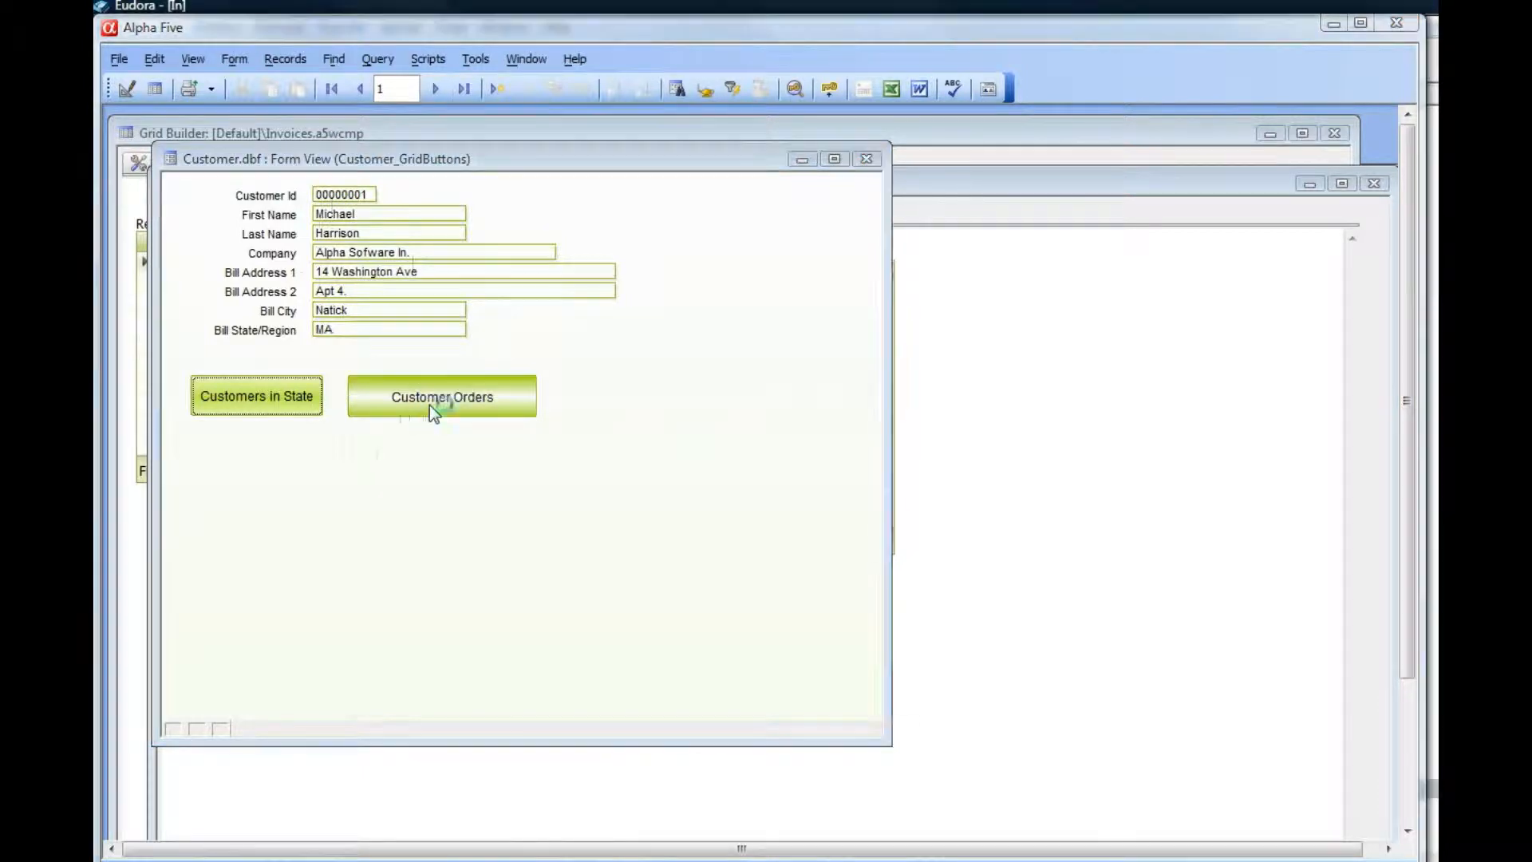
left_click_drag(518, 252, 436, 323)
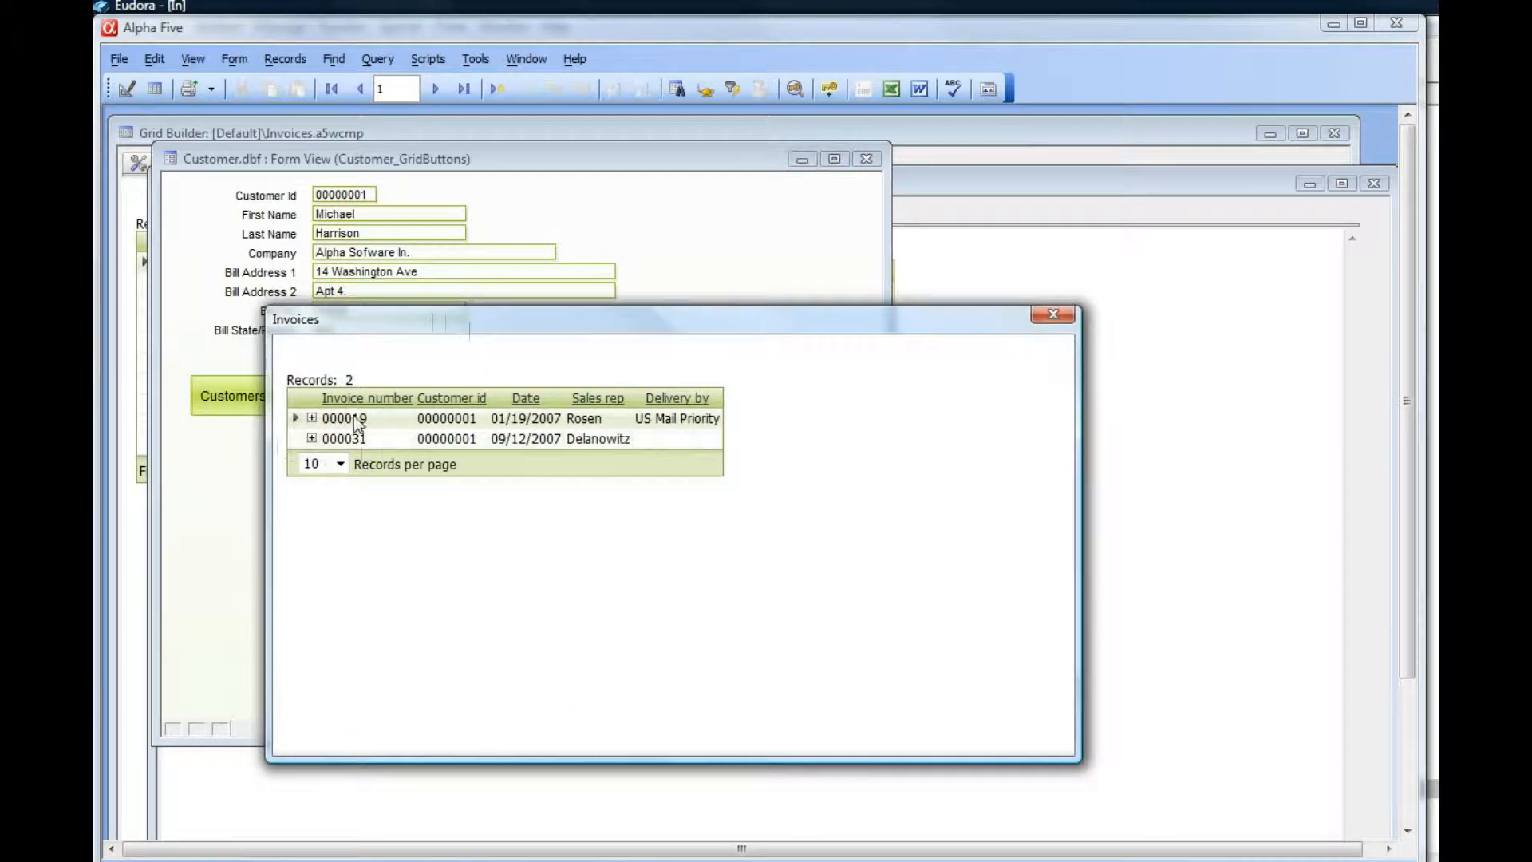
left_click(312, 417)
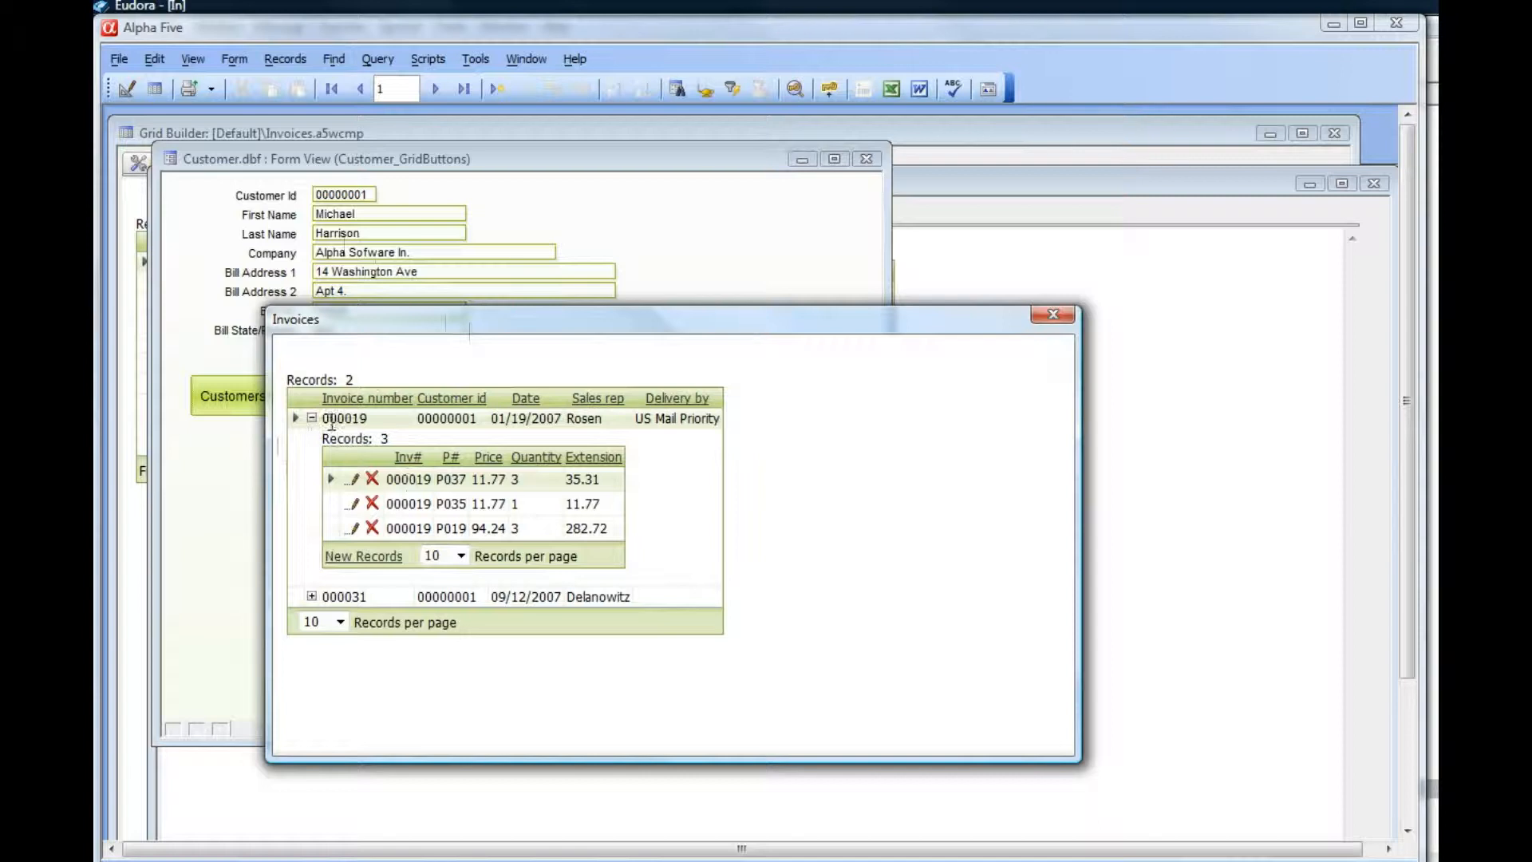
left_click(312, 597)
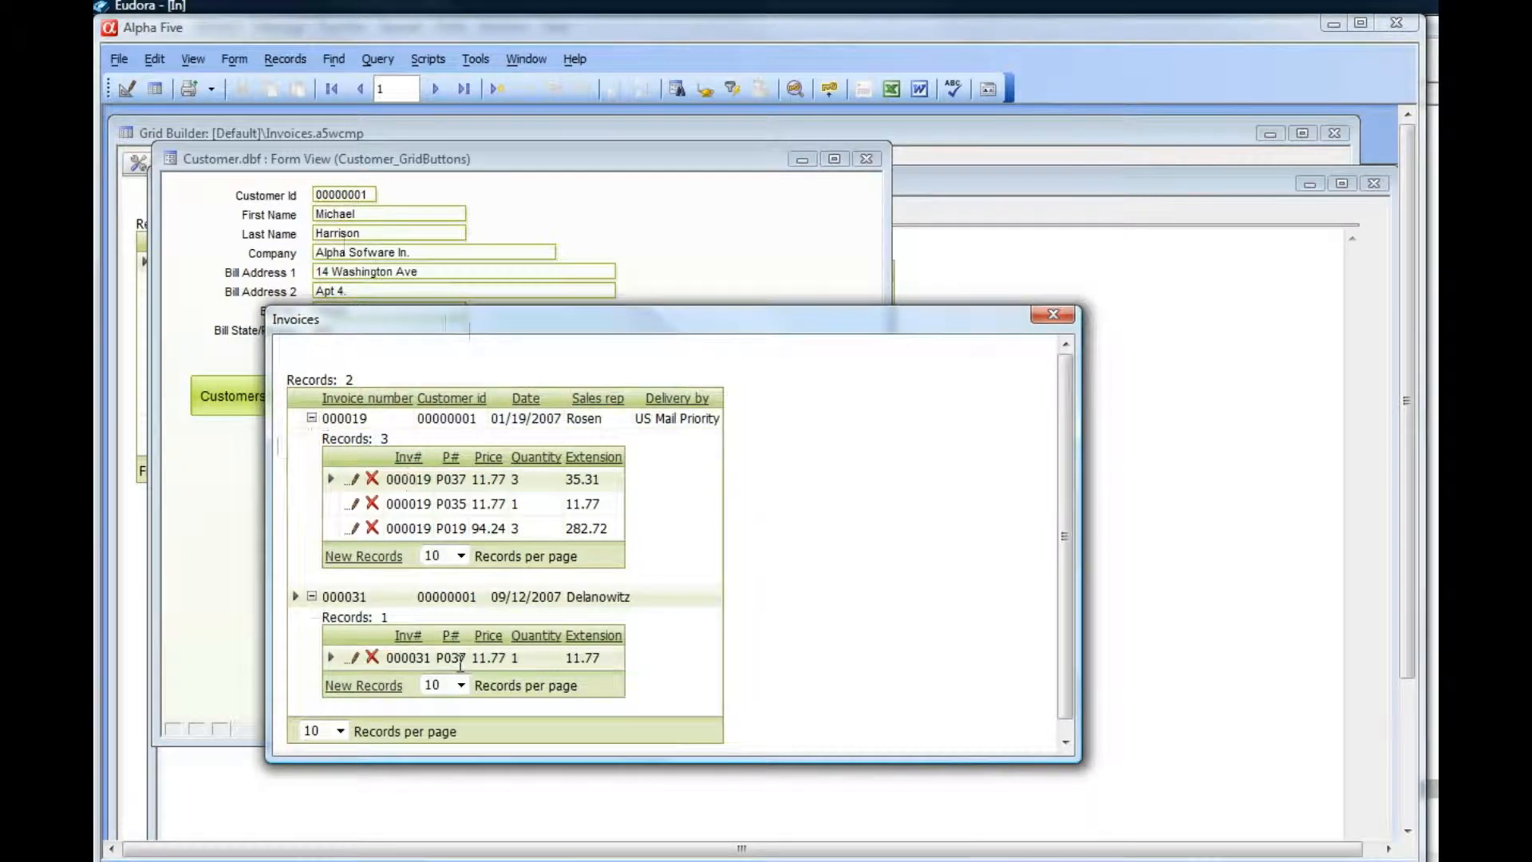
left_click(1057, 319)
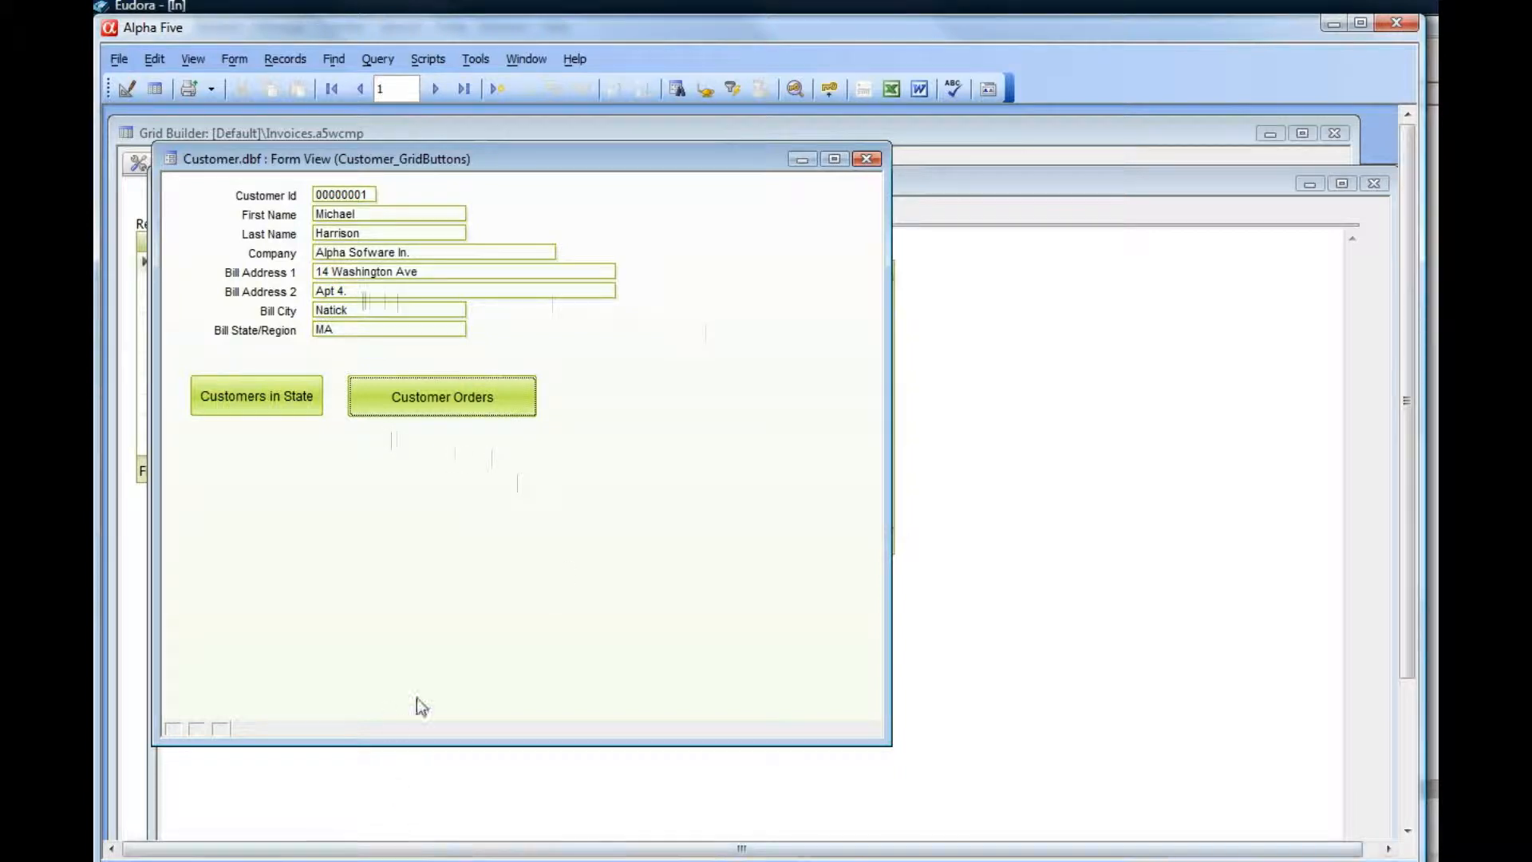
Step: Review the Invoices grid component's design and working preview, expanding the first invoice's details
key("ctrl+F4")
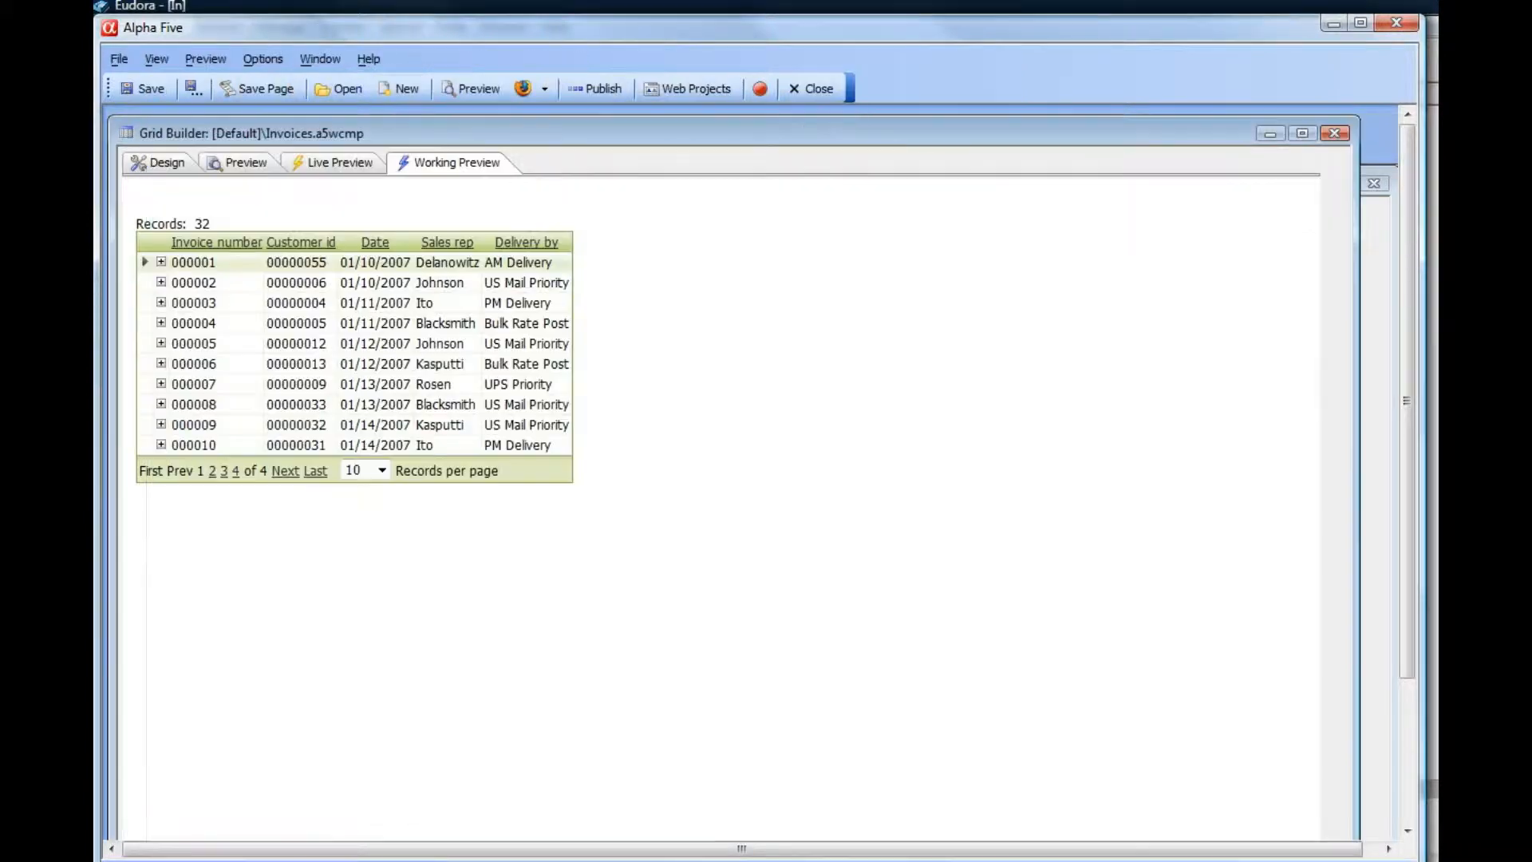
left_click(168, 163)
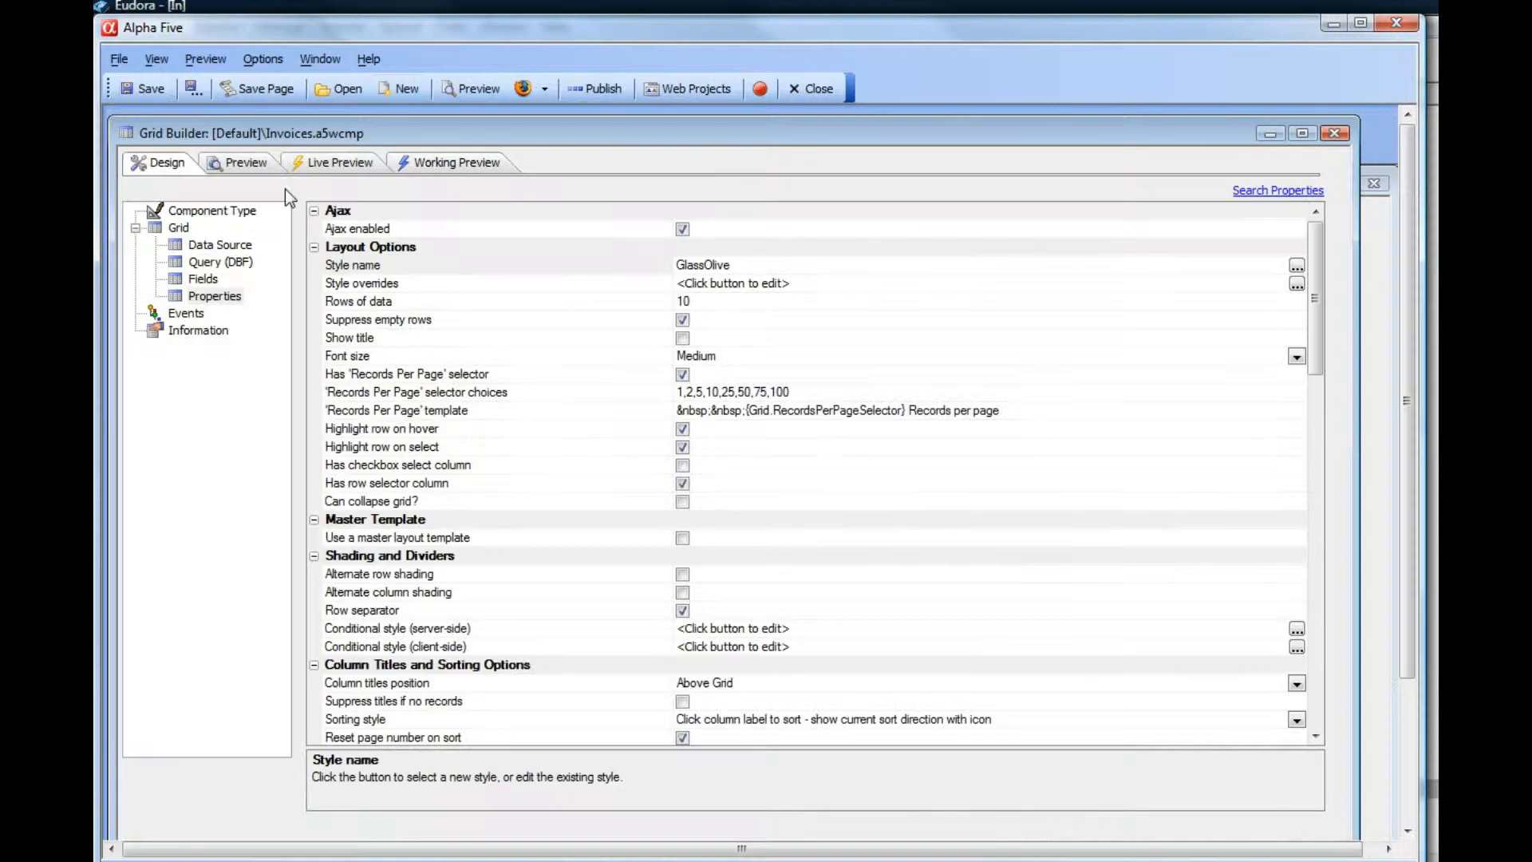
left_click(445, 164)
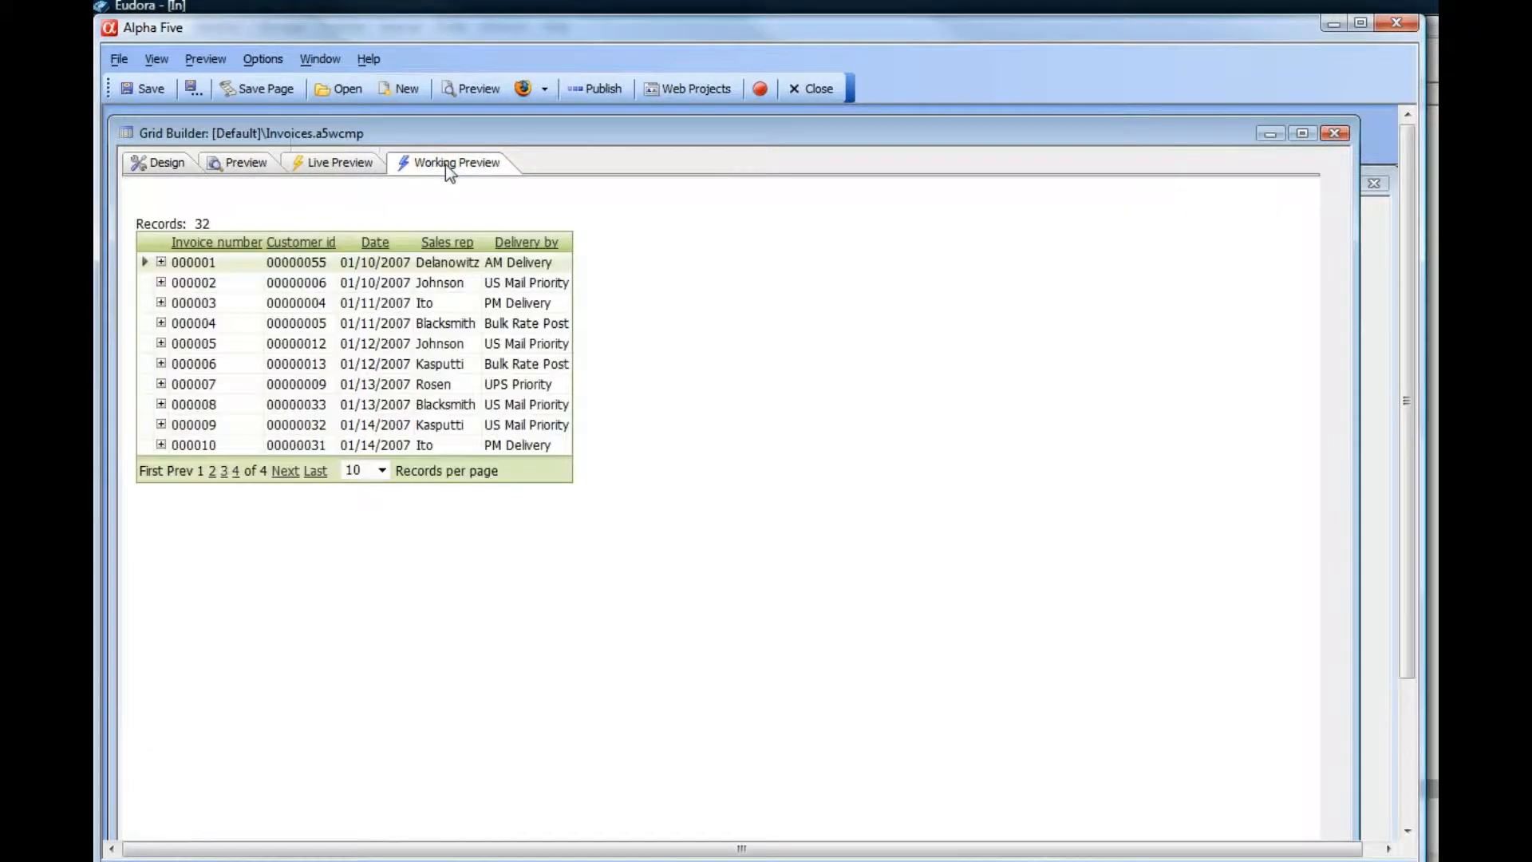
left_click(160, 261)
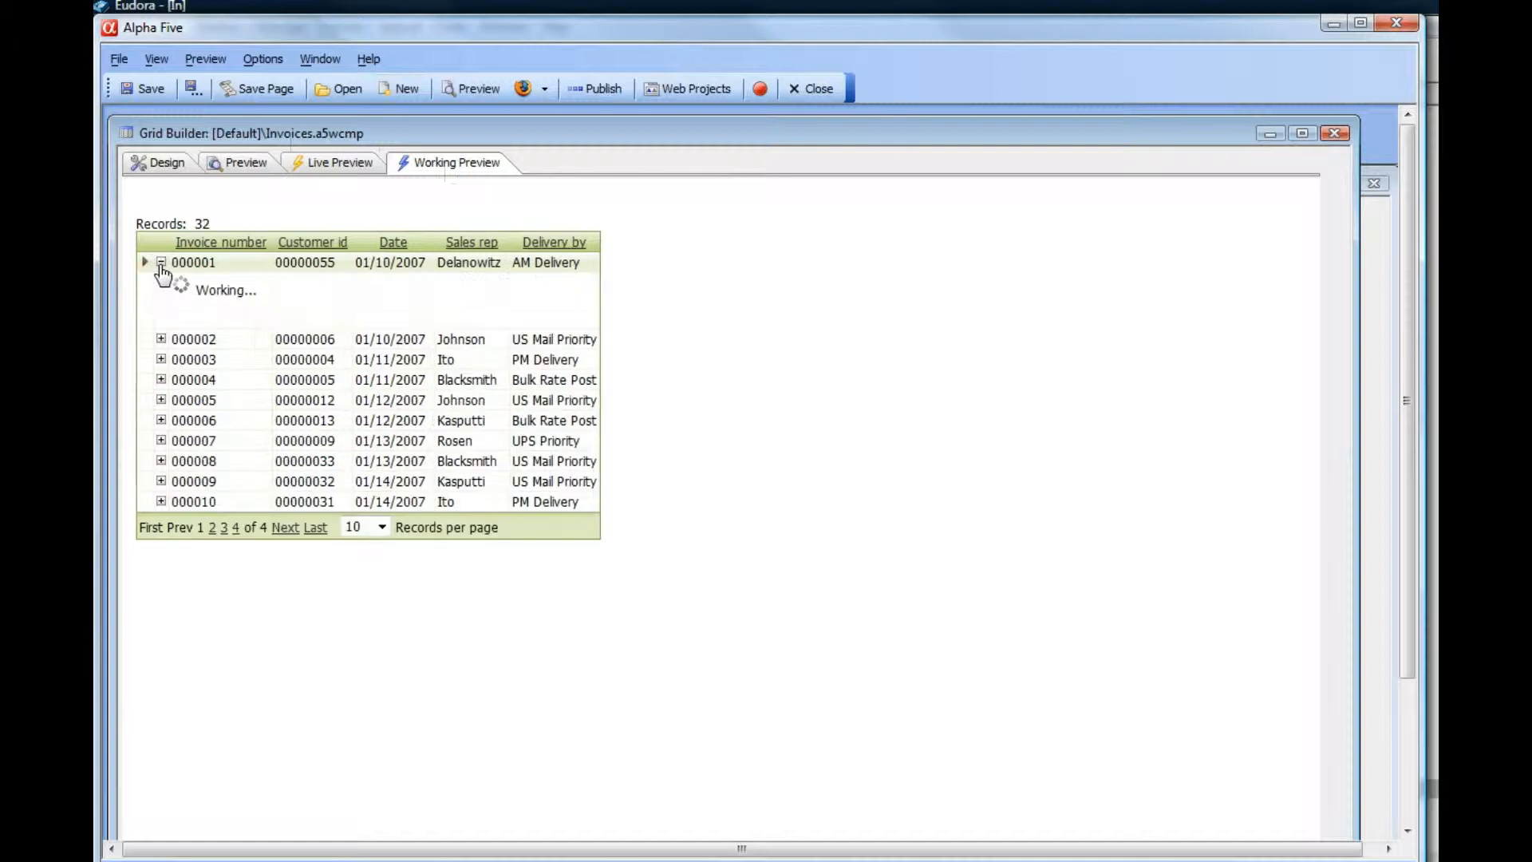
left_click(141, 164)
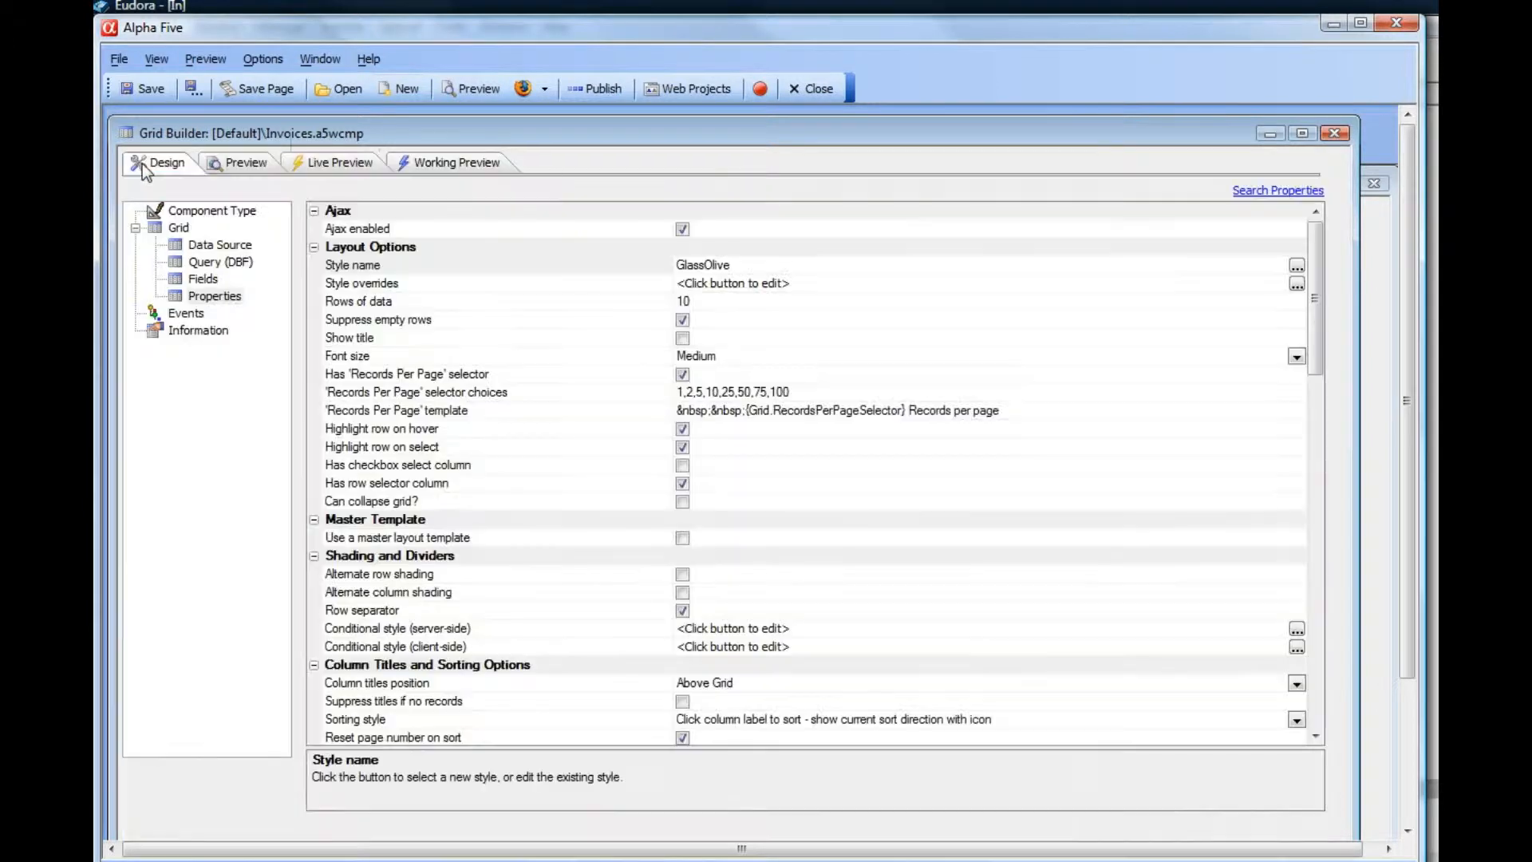
Step: Review the Customers_InState grid component's design settings and its working preview
key("ctrl+Tab")
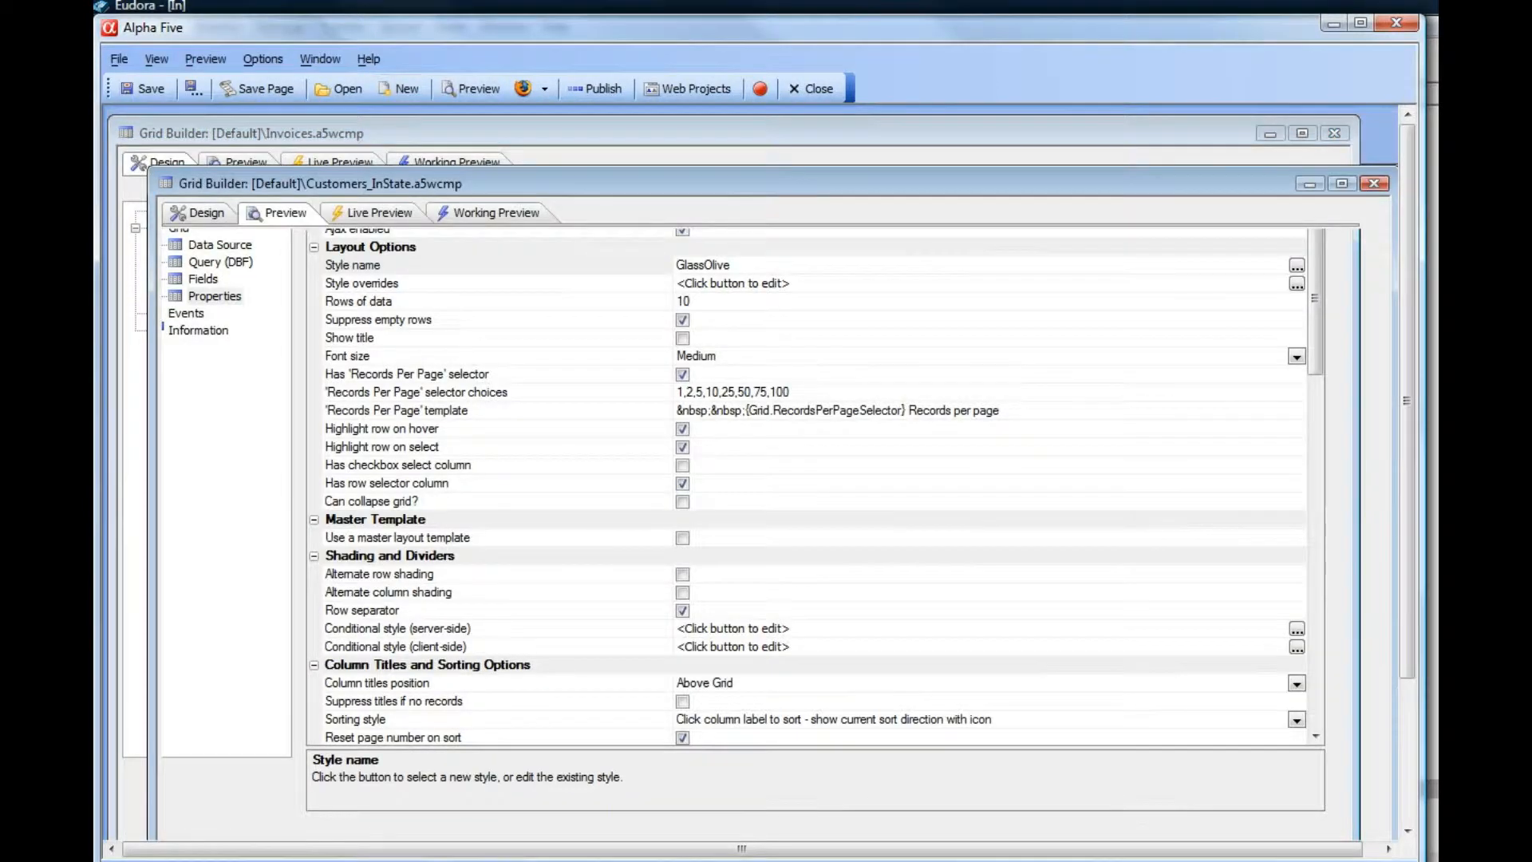
left_click(221, 221)
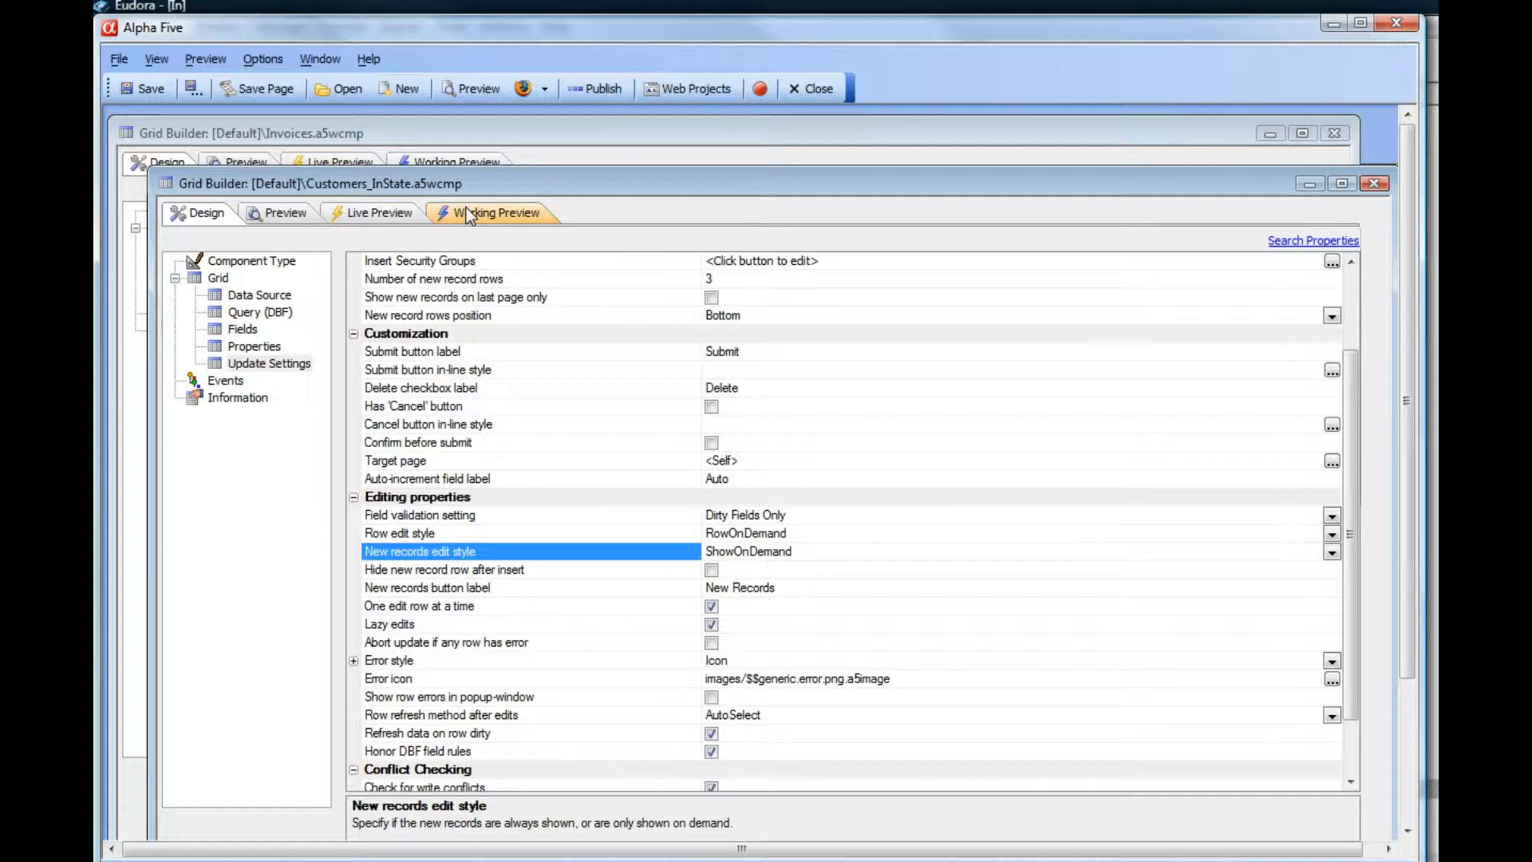
left_click(466, 210)
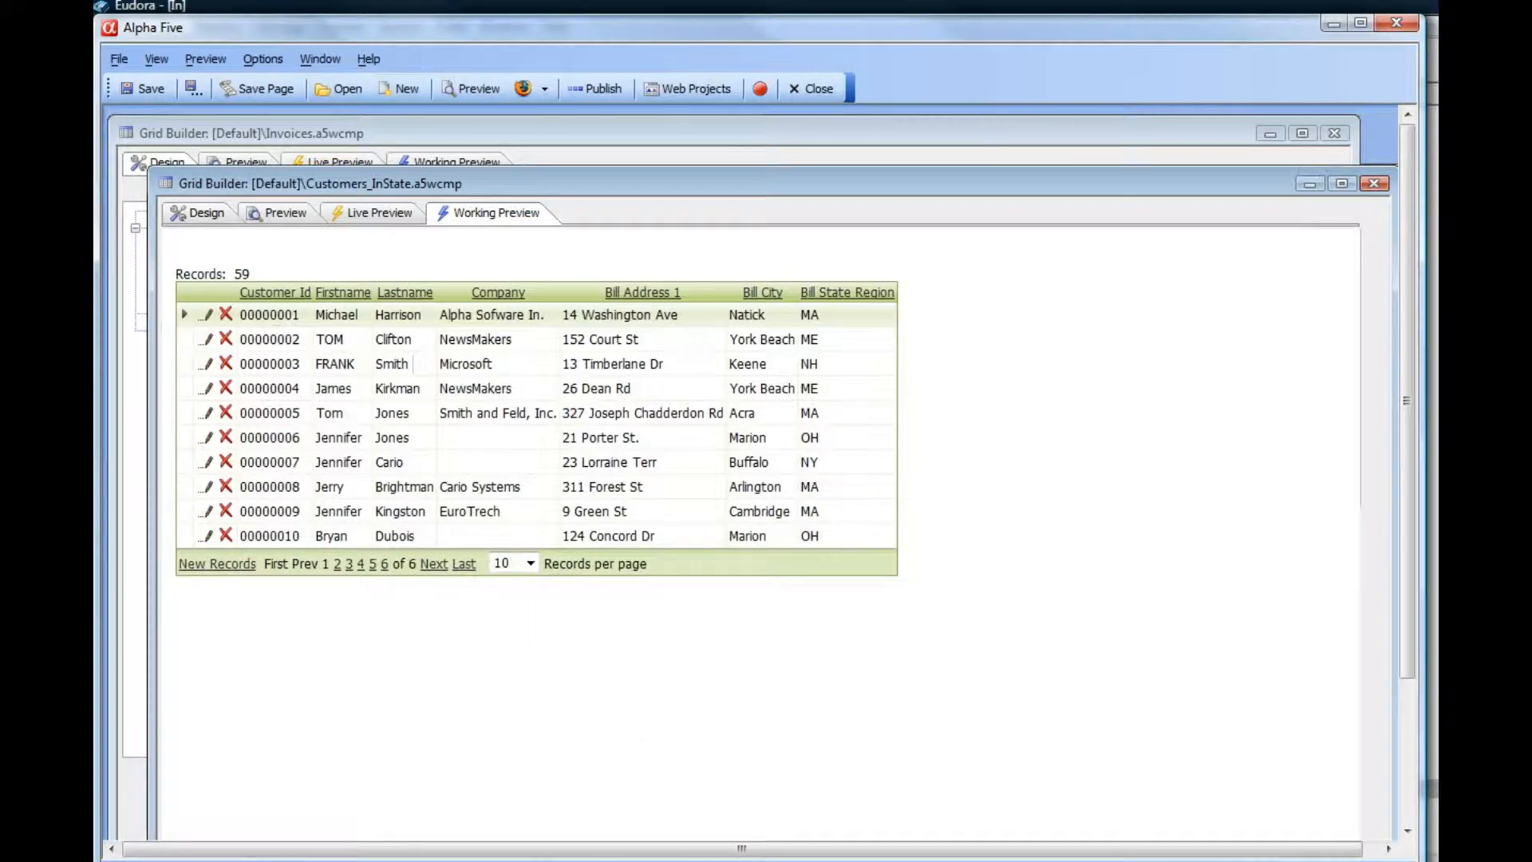
Step: Open the Customer_GridButtons form for design and delete its Customers in State and Customer Orders buttons
key("ctrl+Tab")
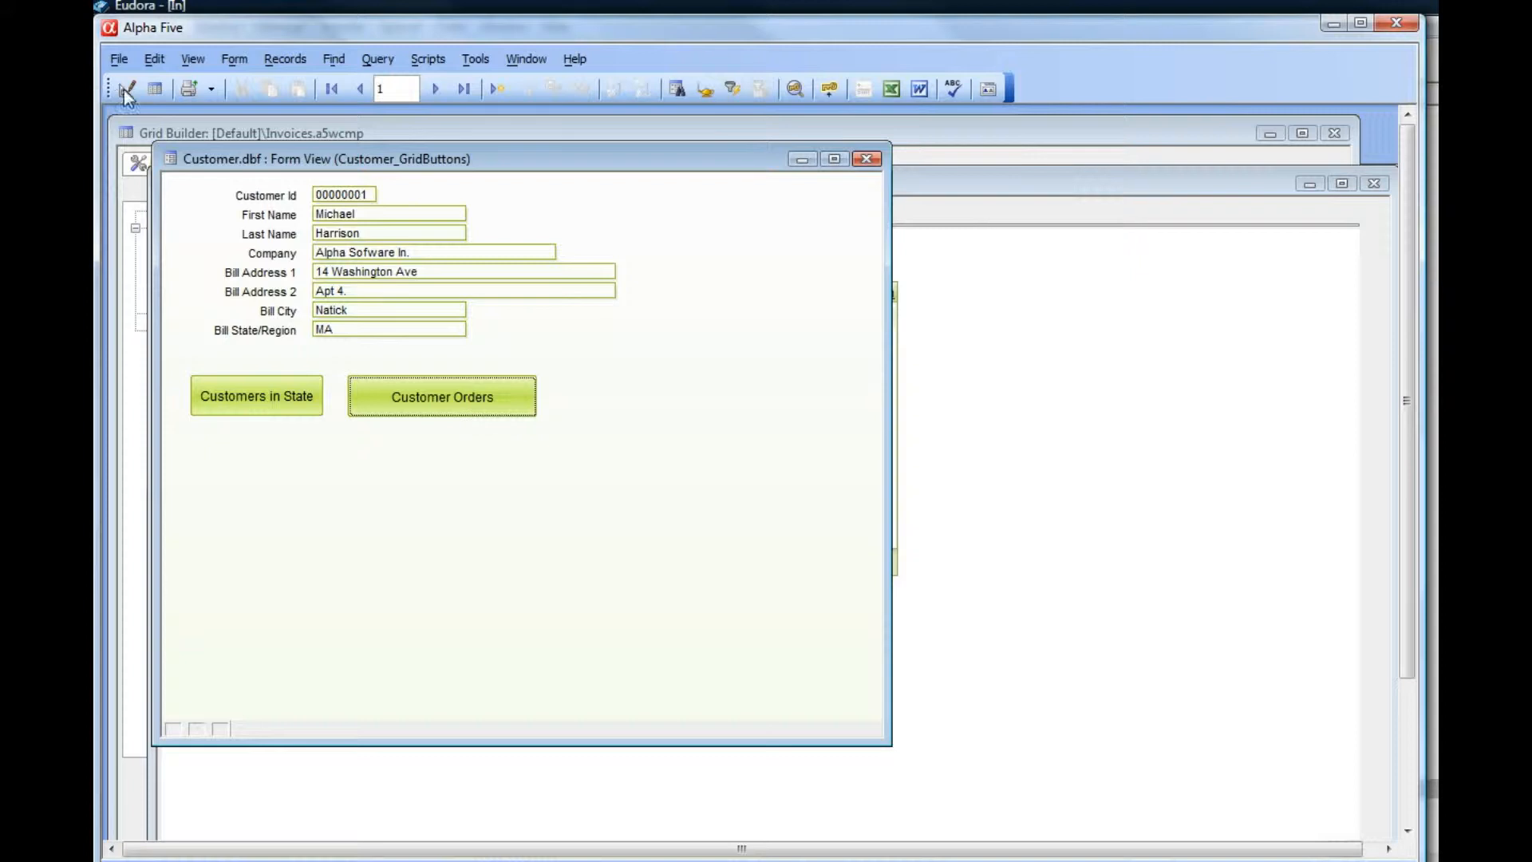
left_click(127, 89)
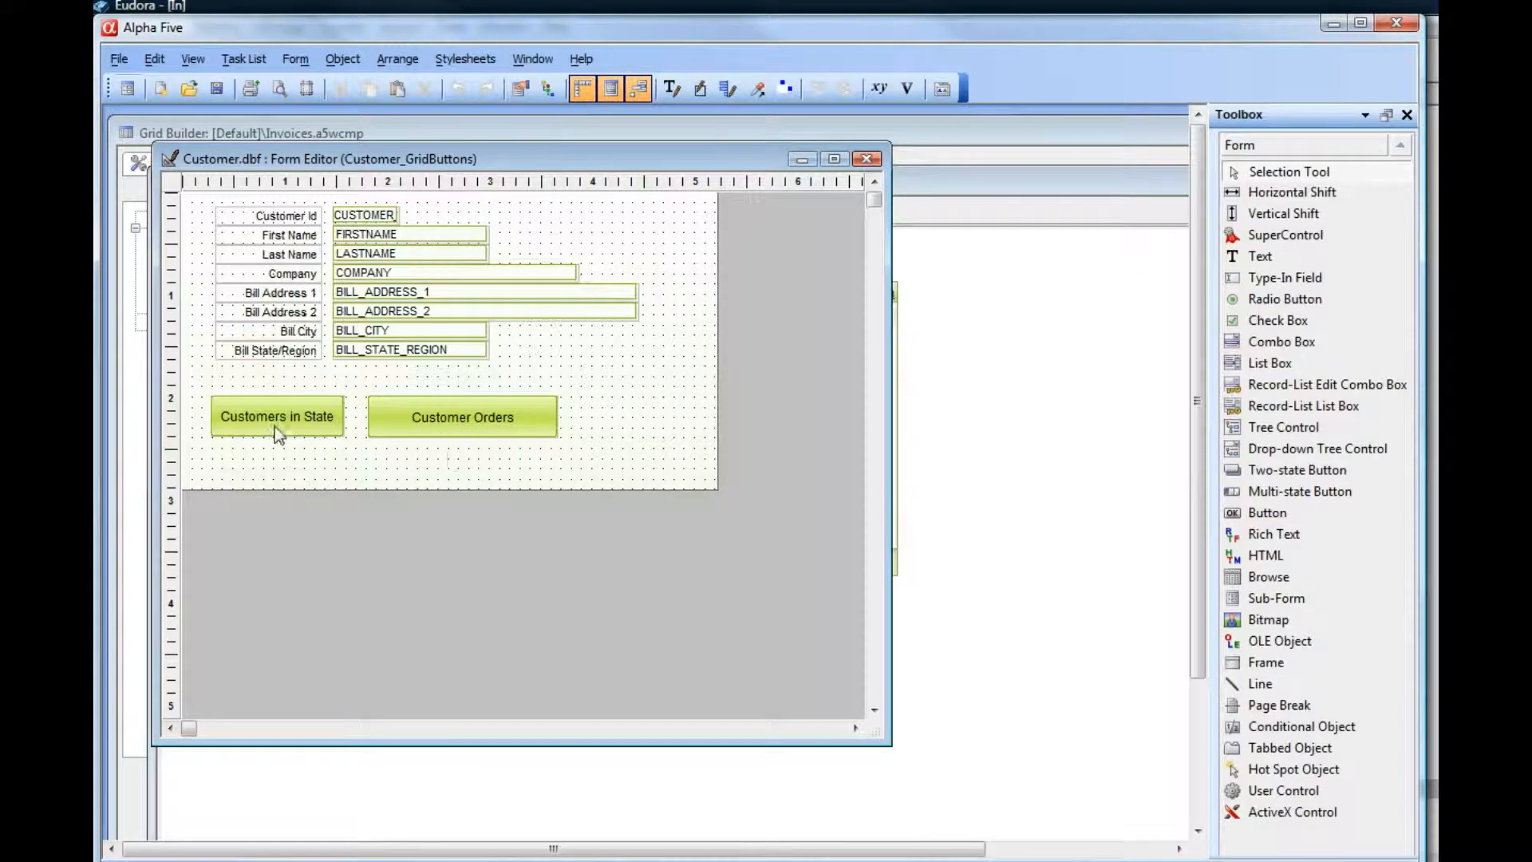
left_click(274, 426)
key("Delete")
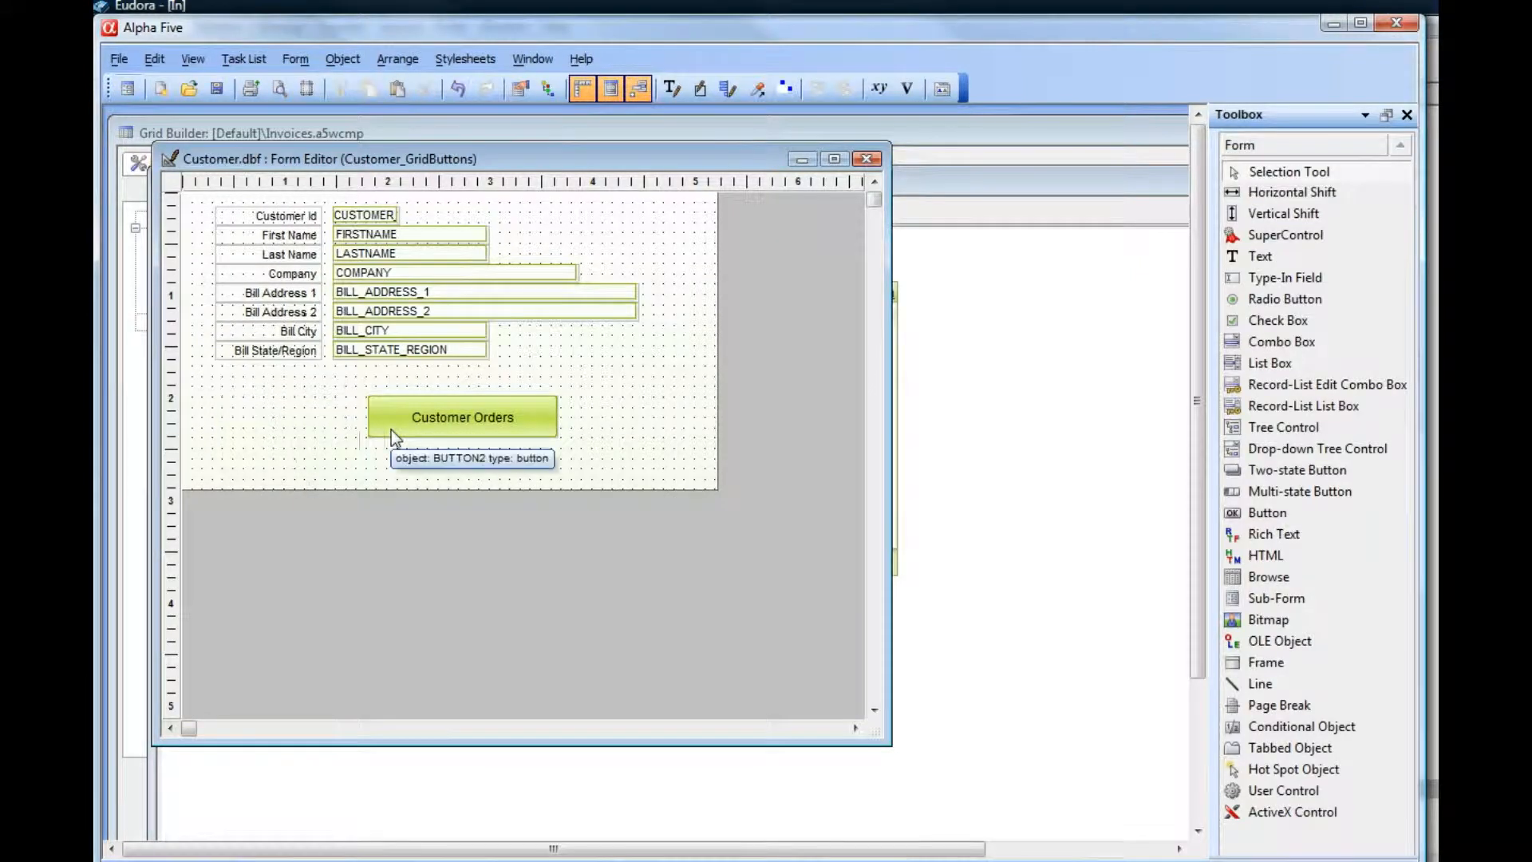
left_click(396, 424)
key("Delete")
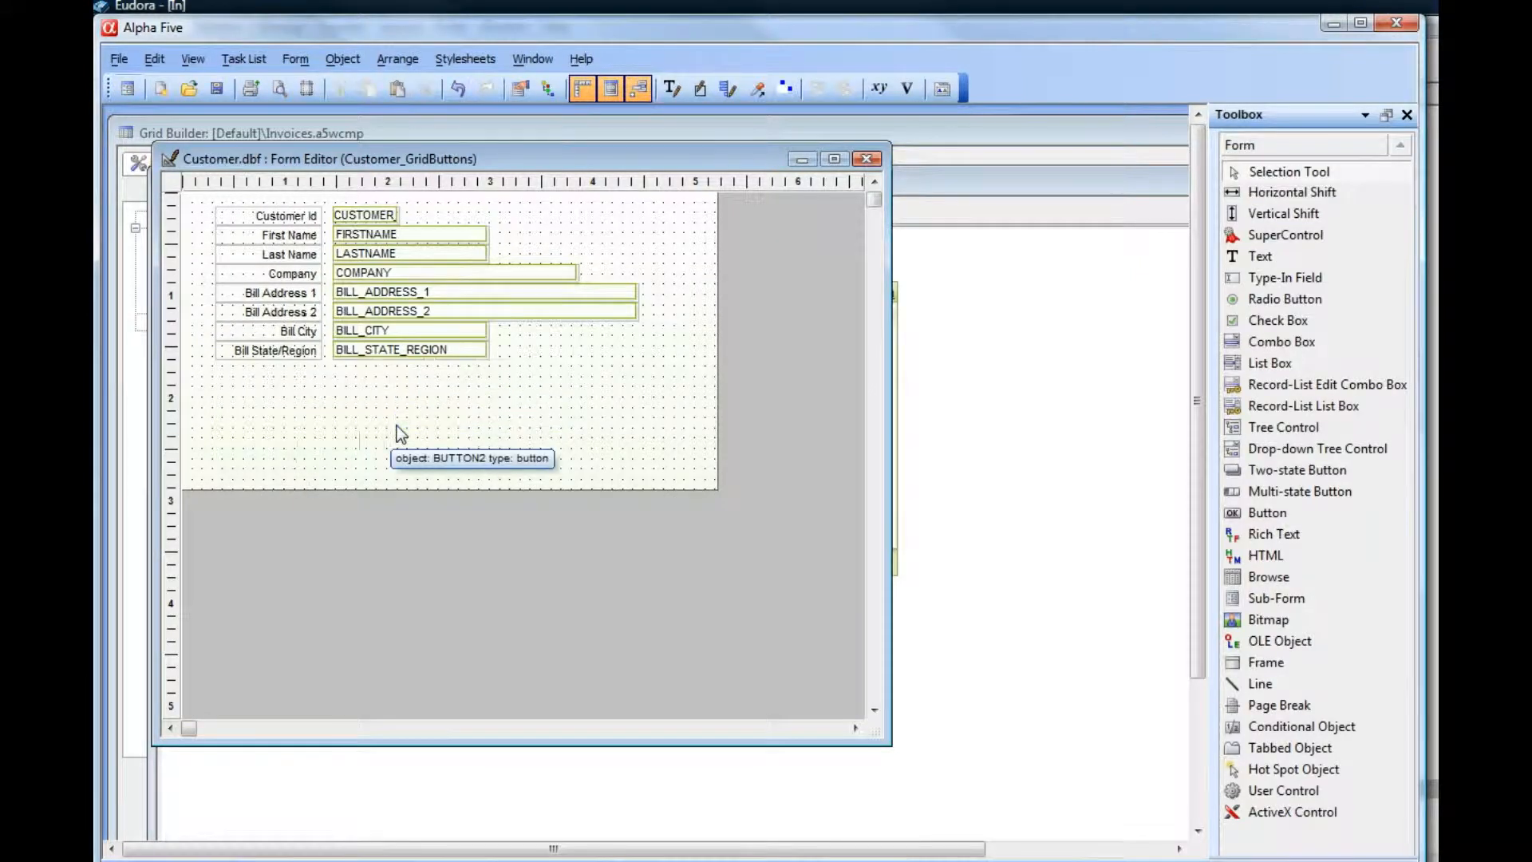
Step: Draw a new button on the form below the Bill State/Region field and label it "Customers In State"
left_click(1267, 513)
left_click_drag(203, 385, 352, 432)
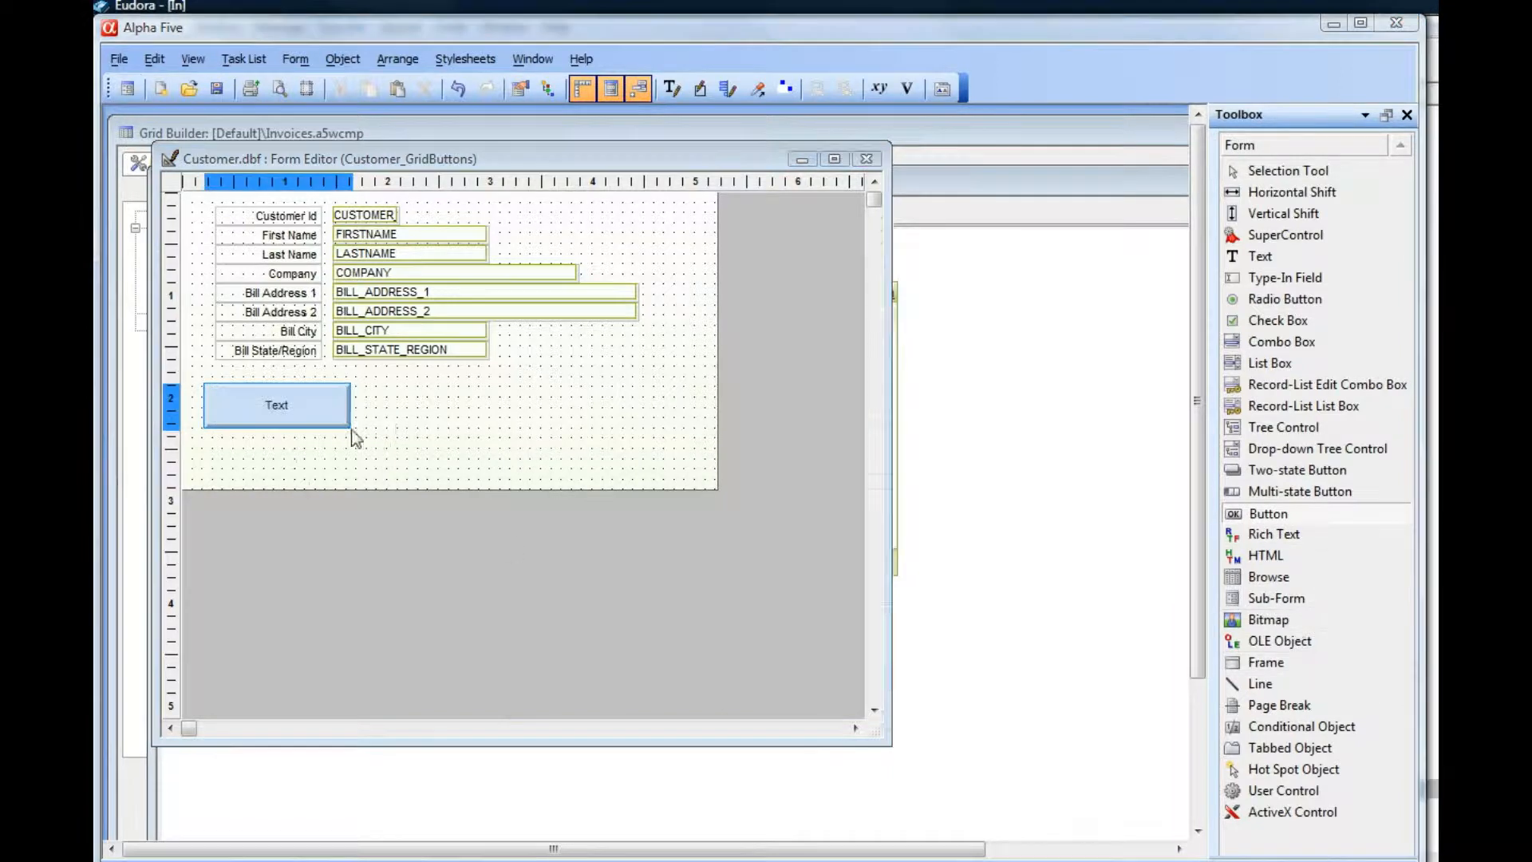
type("Cu")
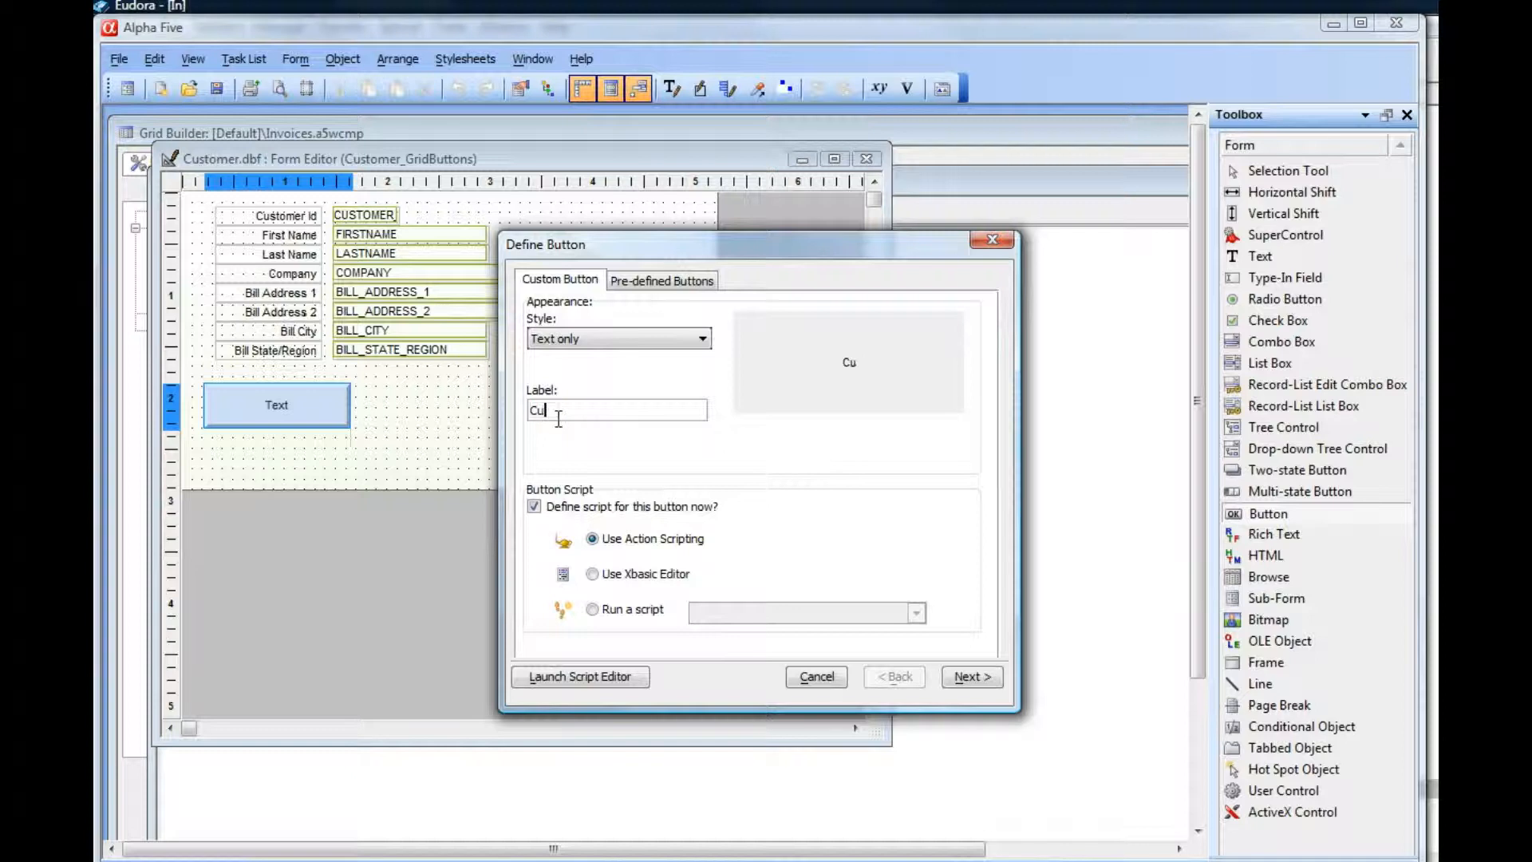
type("stomer s In State")
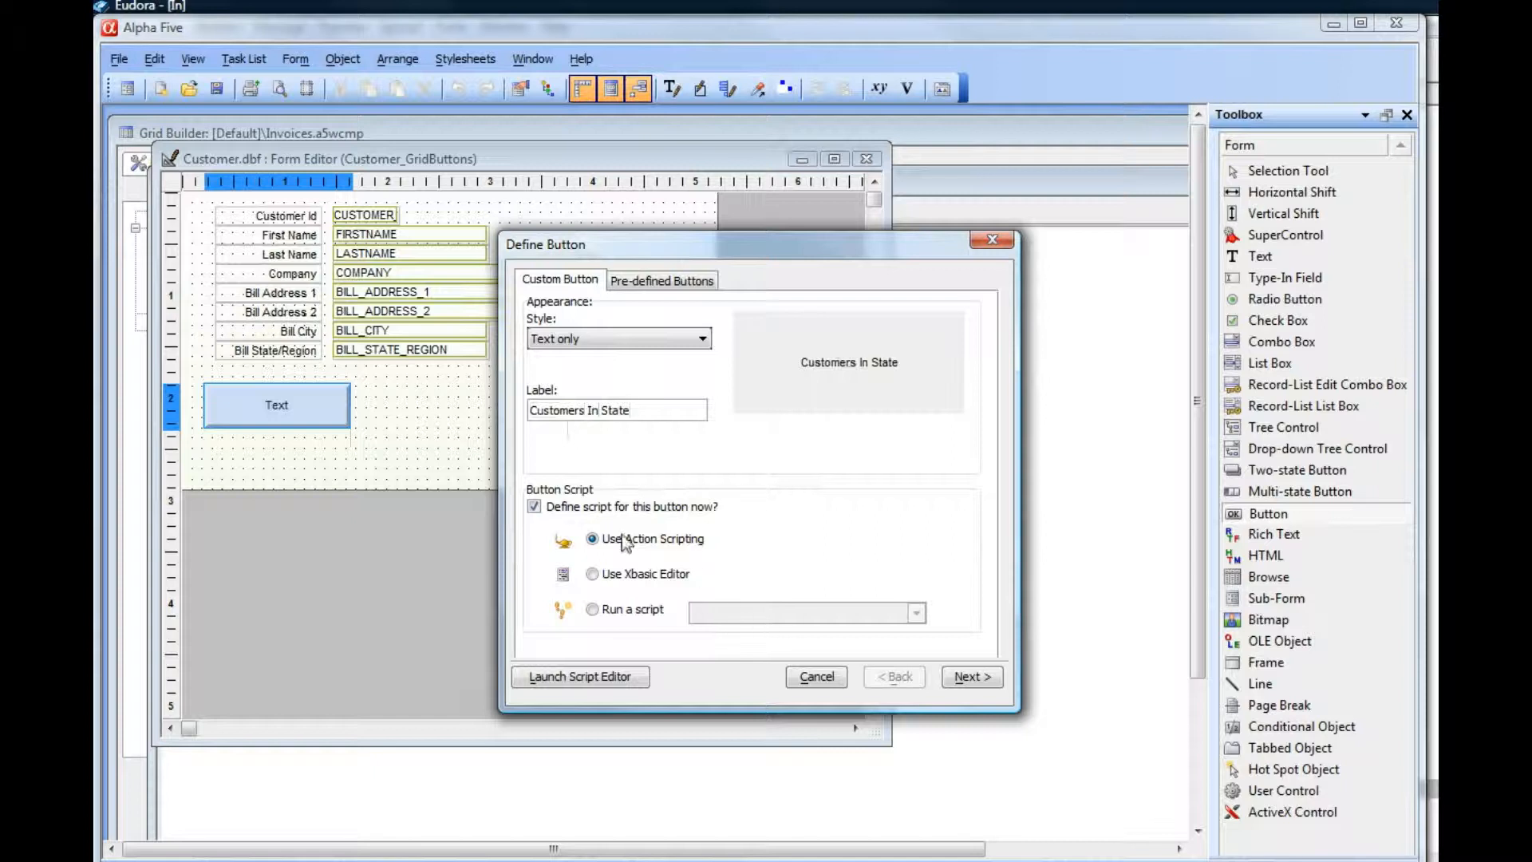
Step: Add an Open a Grid Component action from the Grid Components category to the Customers In State button using Action Scripting
left_click(971, 676)
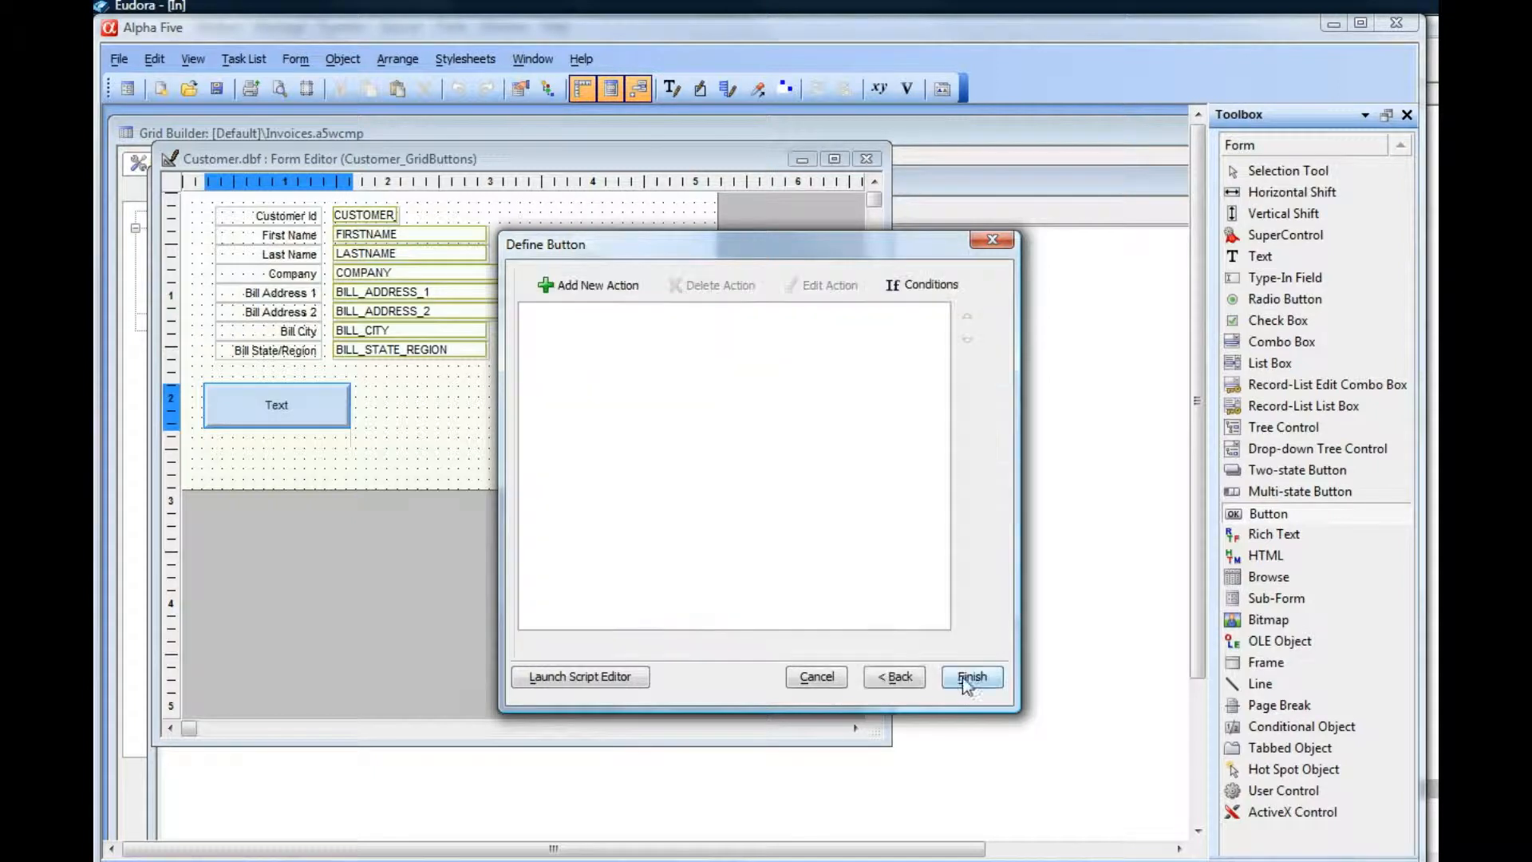
left_click(572, 287)
left_click(489, 464)
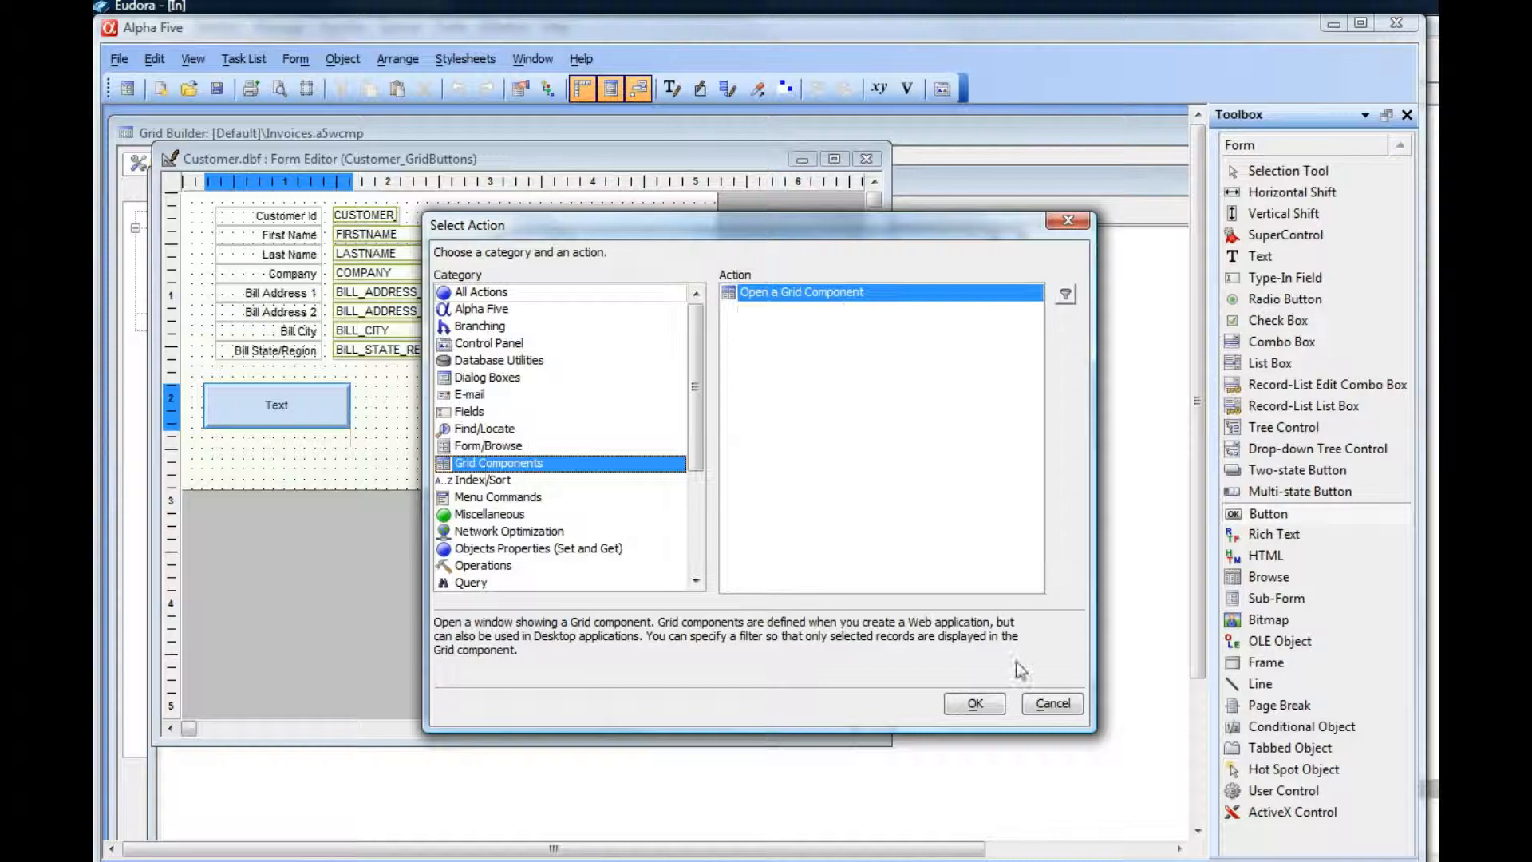
left_click(972, 705)
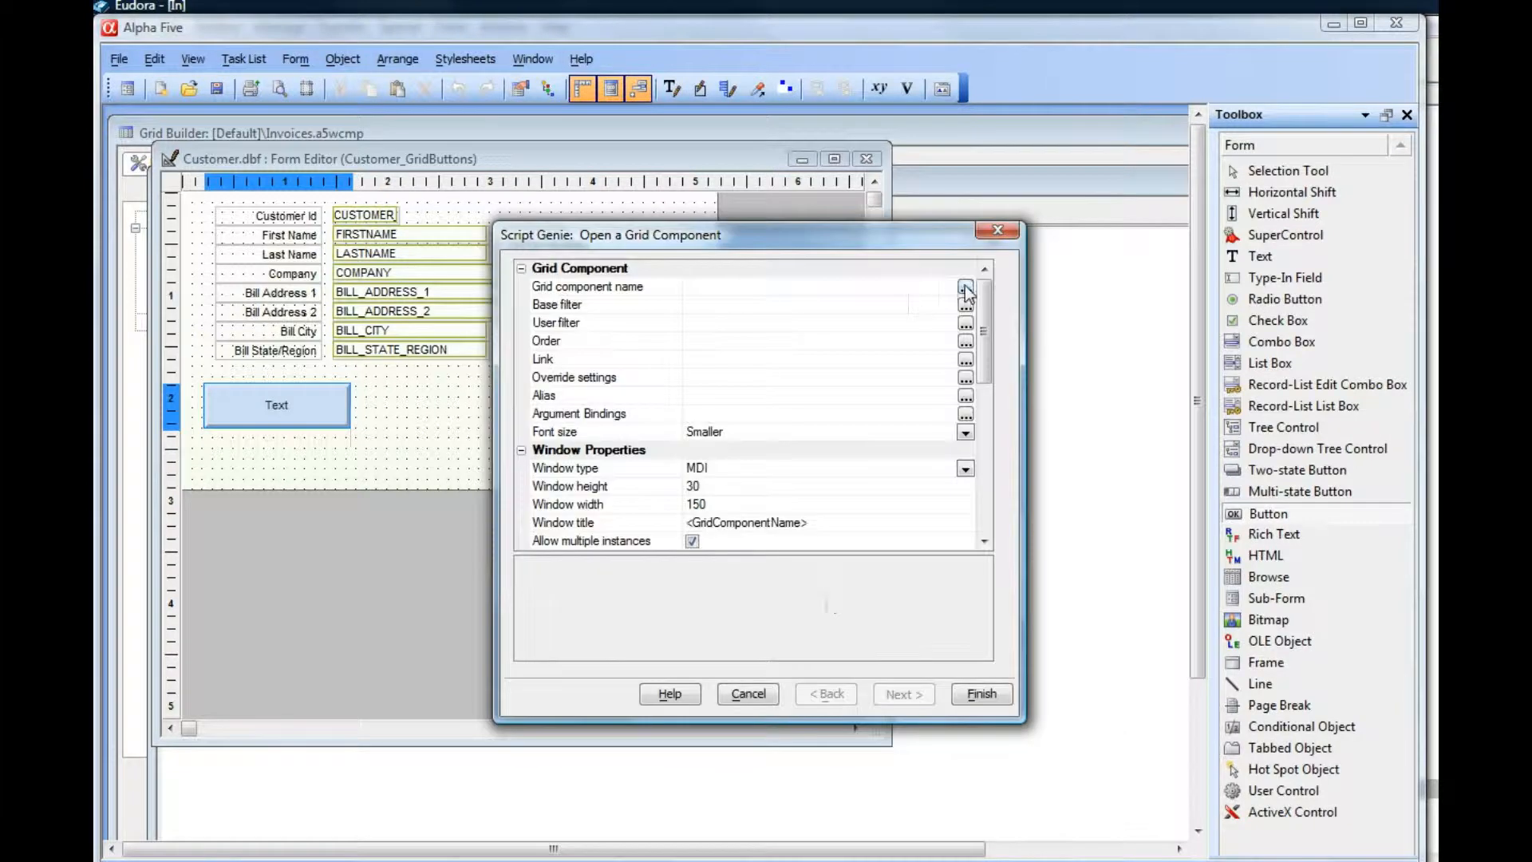
Step: Choose Customers_InState from the Default web project as the grid component the action opens
left_click(965, 289)
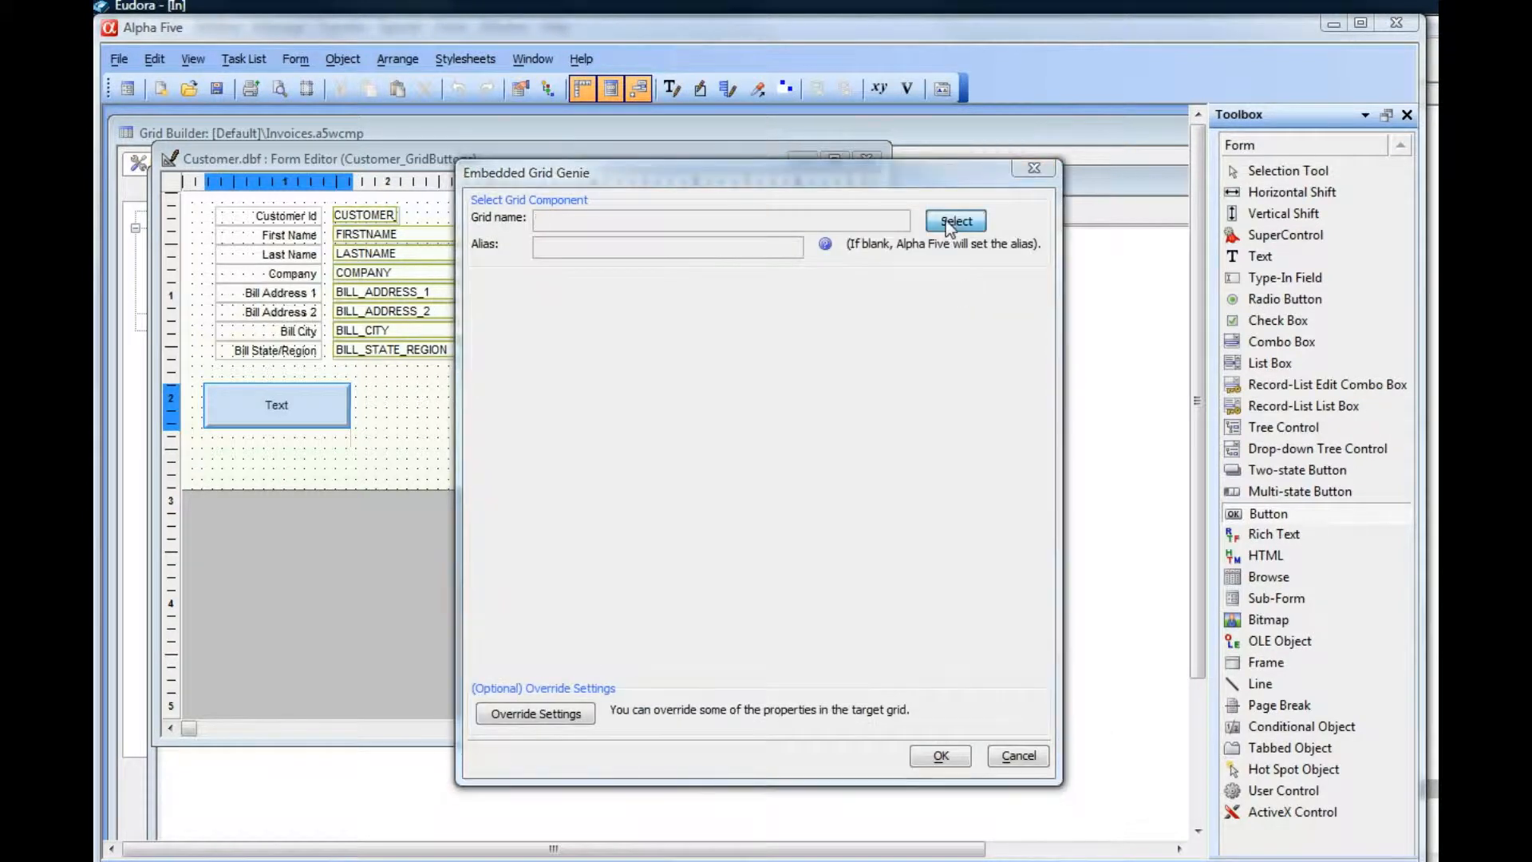
left_click(955, 221)
scroll(643, 383, "down", 3)
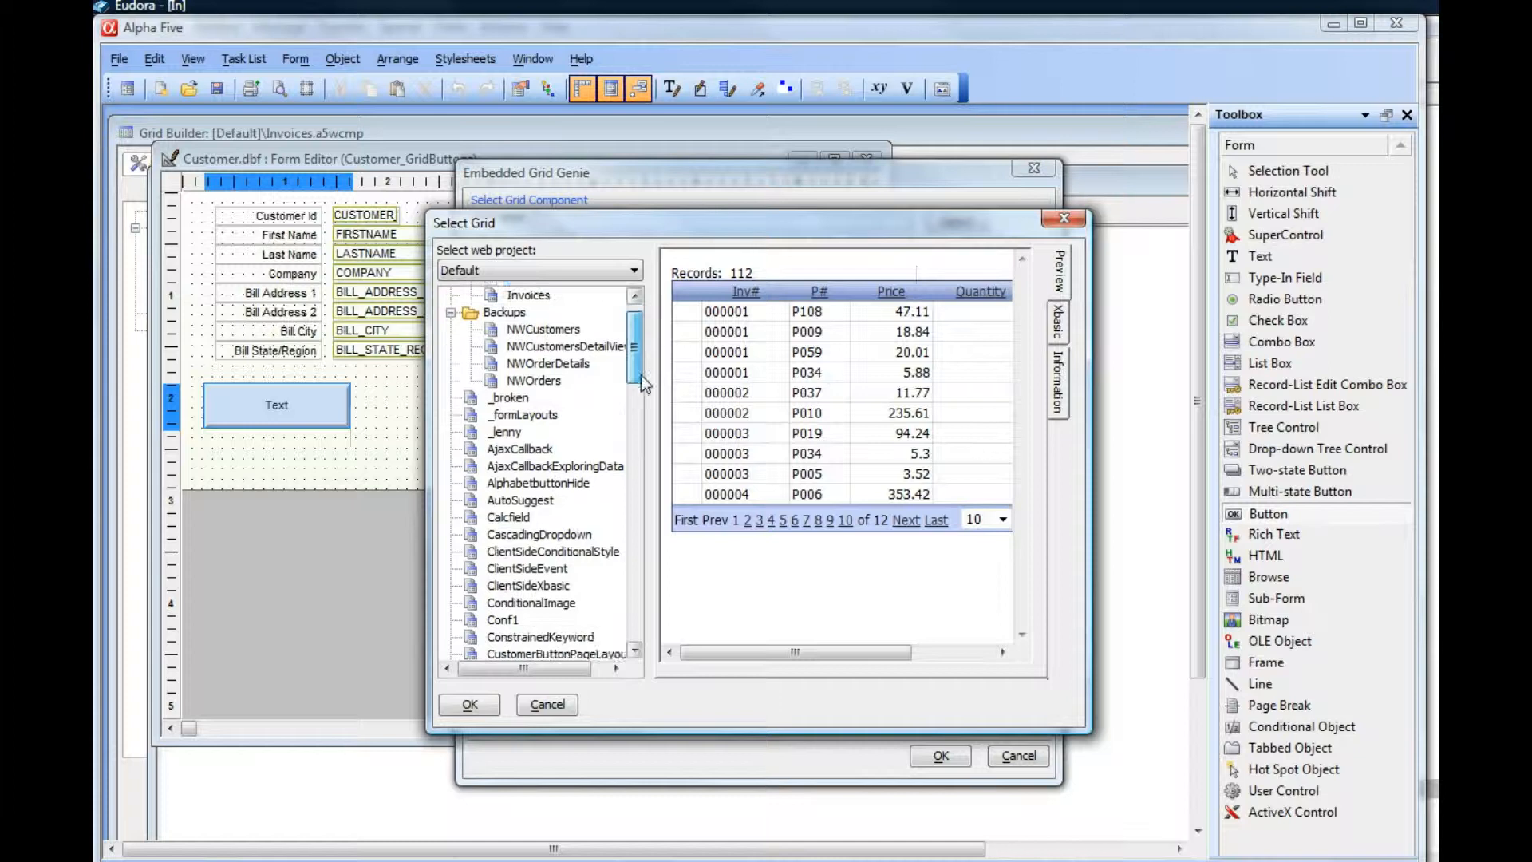
scroll(642, 378, "down", 5)
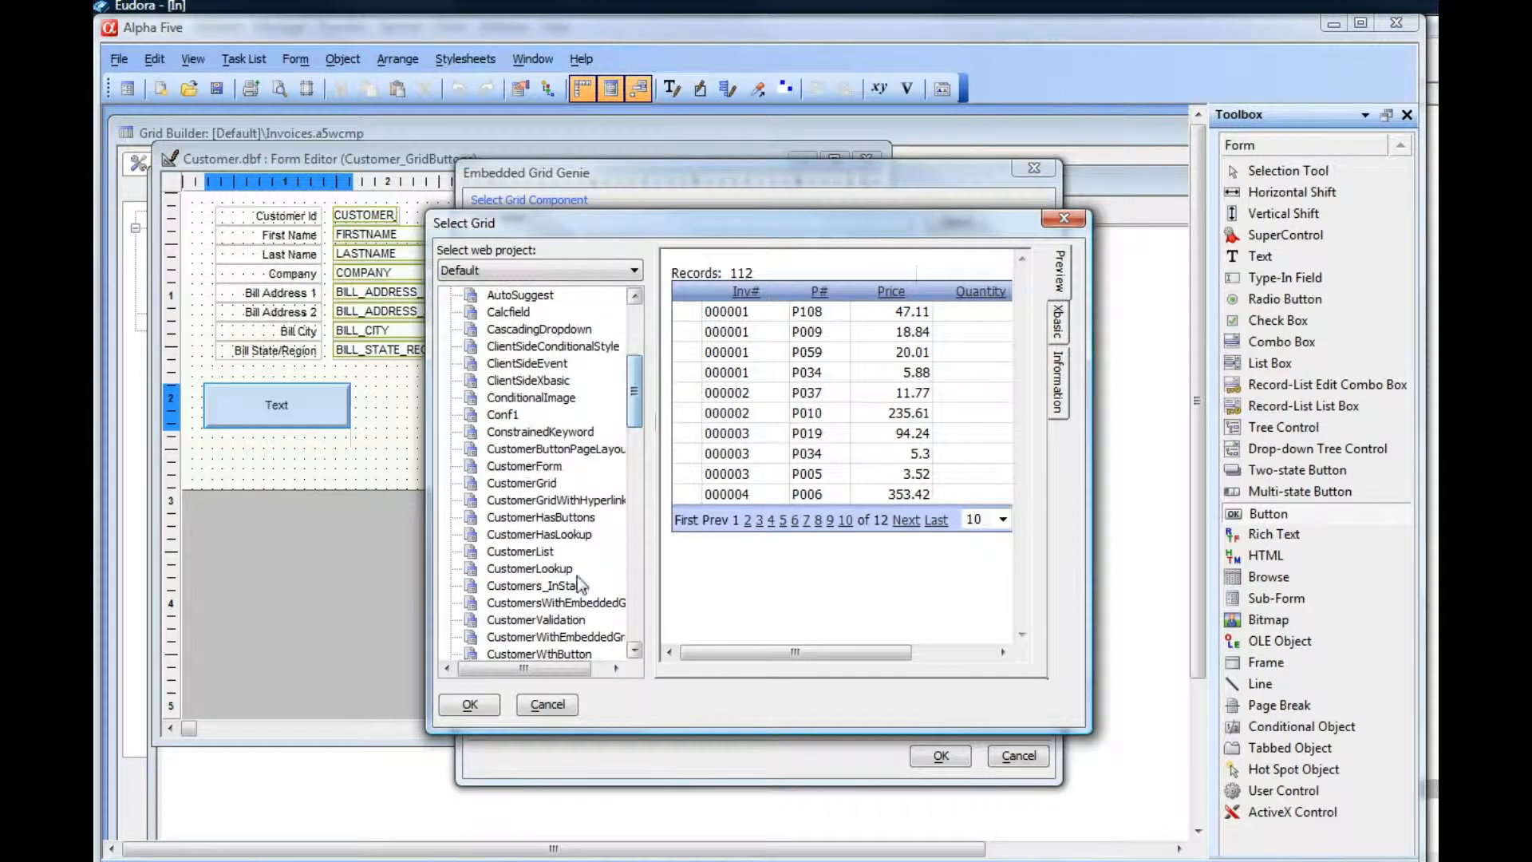
left_click(580, 587)
left_click(470, 704)
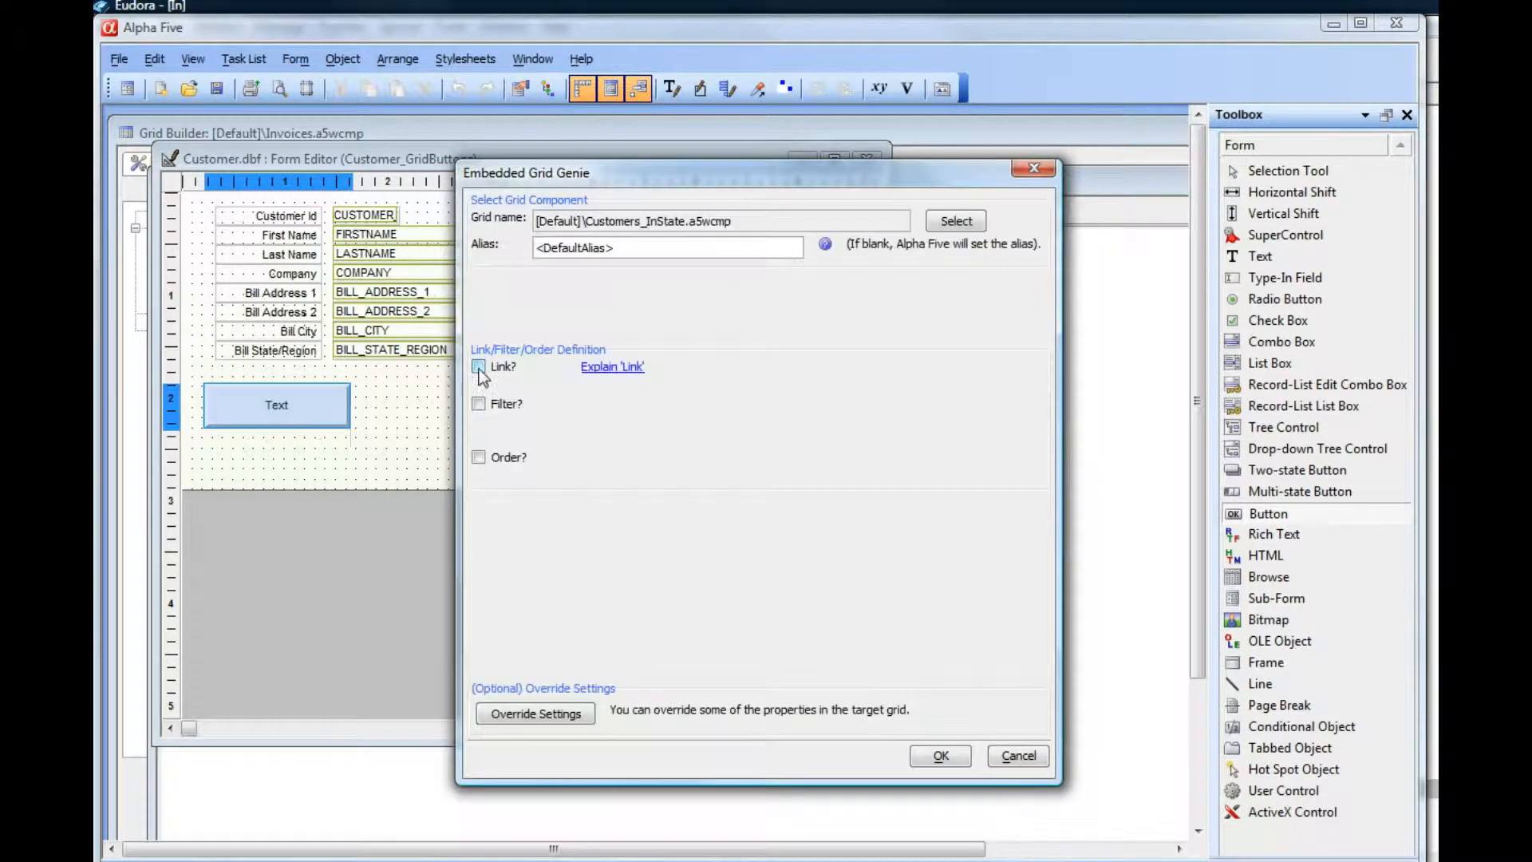
Step: Link the Customers_InState grid to the form by mapping its Bill_state_region field to the form's {Bill_state_region} value
left_click(479, 366)
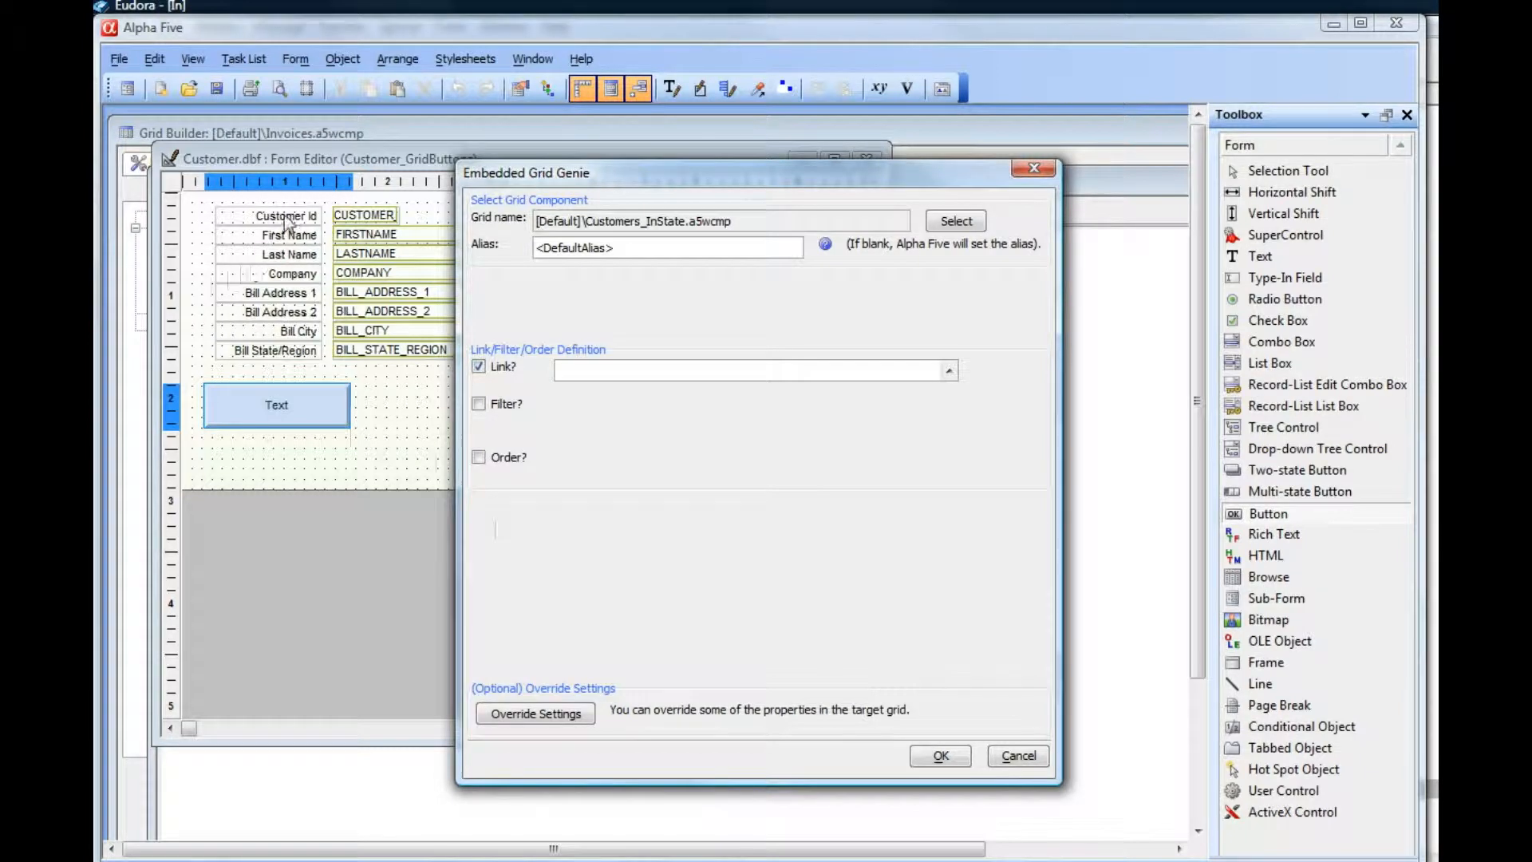
left_click(948, 370)
left_click(516, 583)
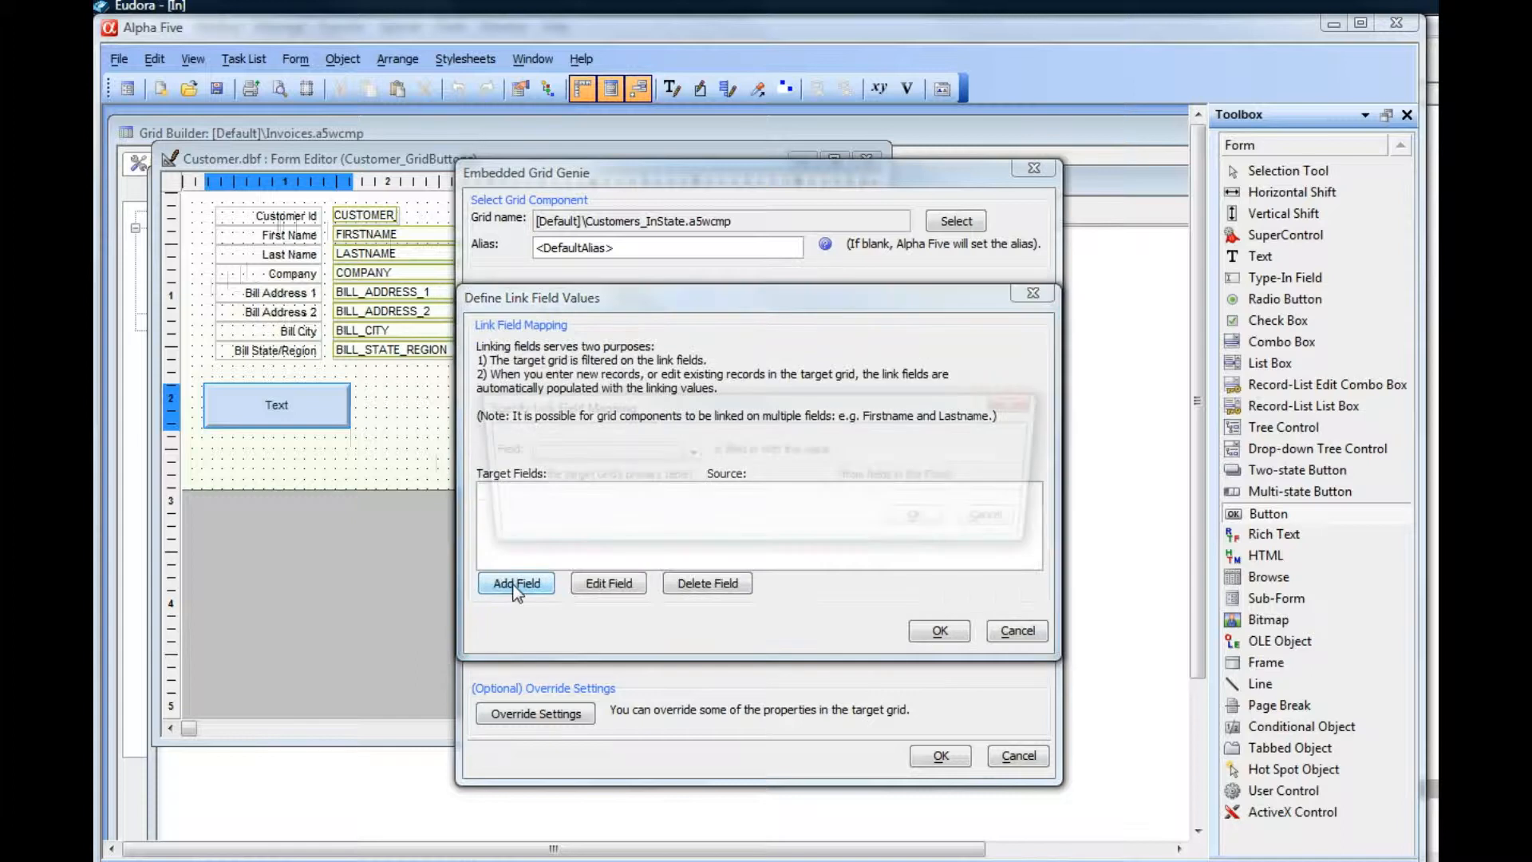
left_click(562, 459)
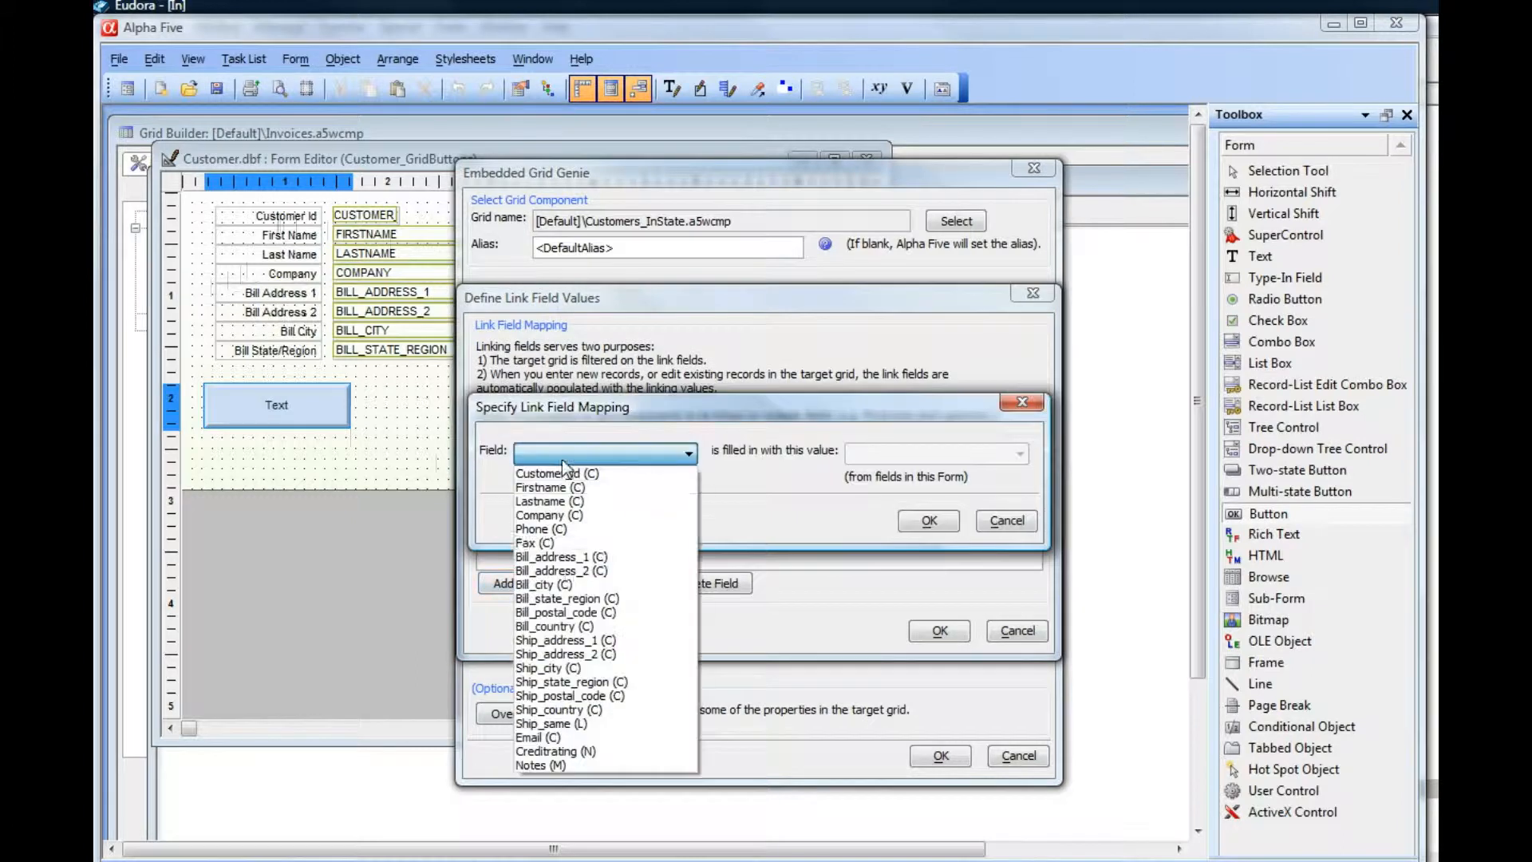
left_click(578, 598)
left_click(873, 451)
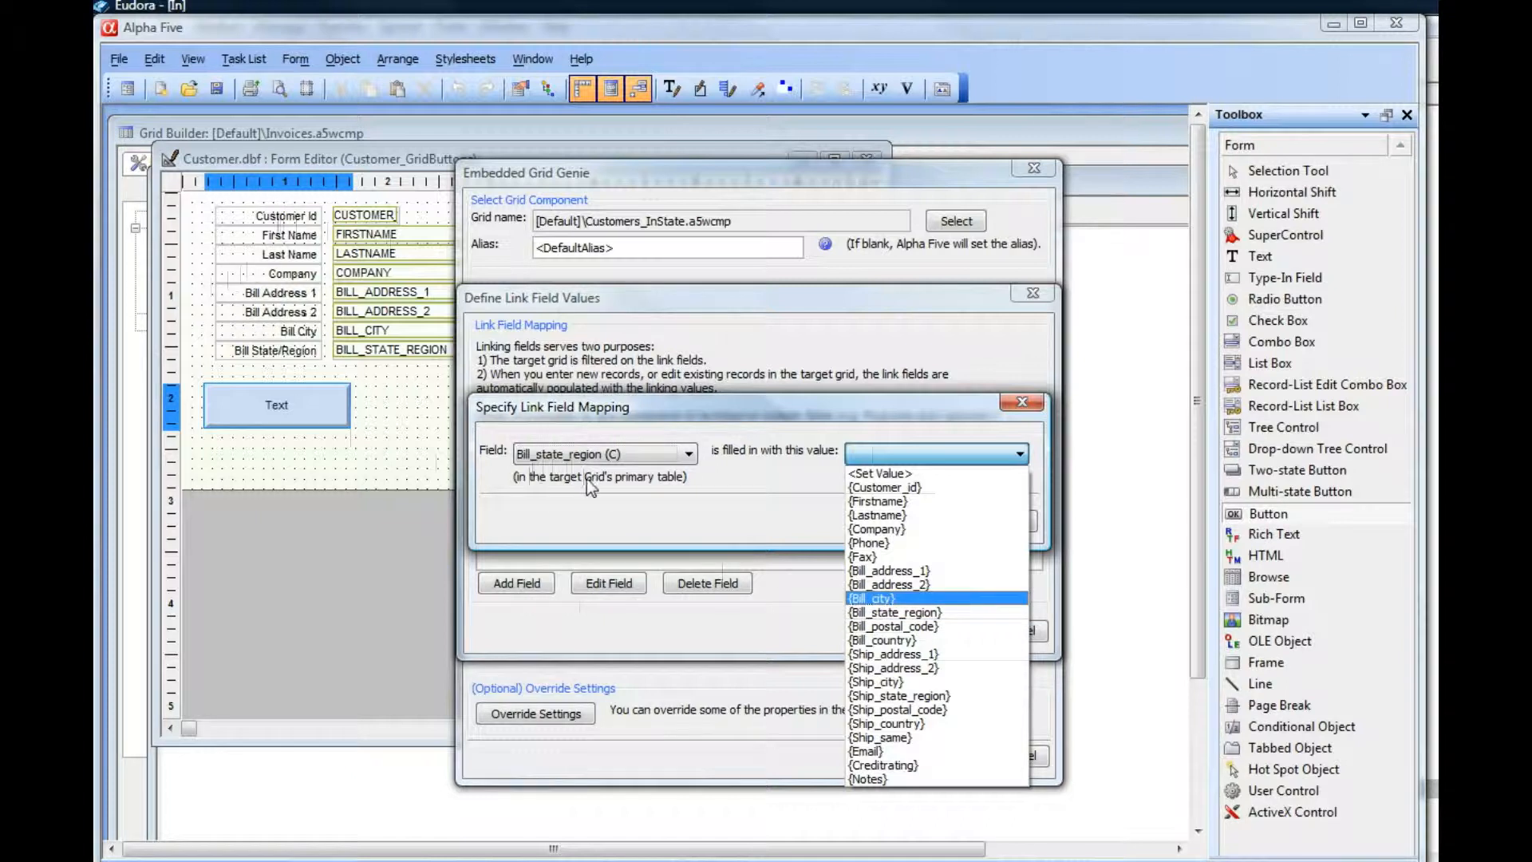
left_click(874, 613)
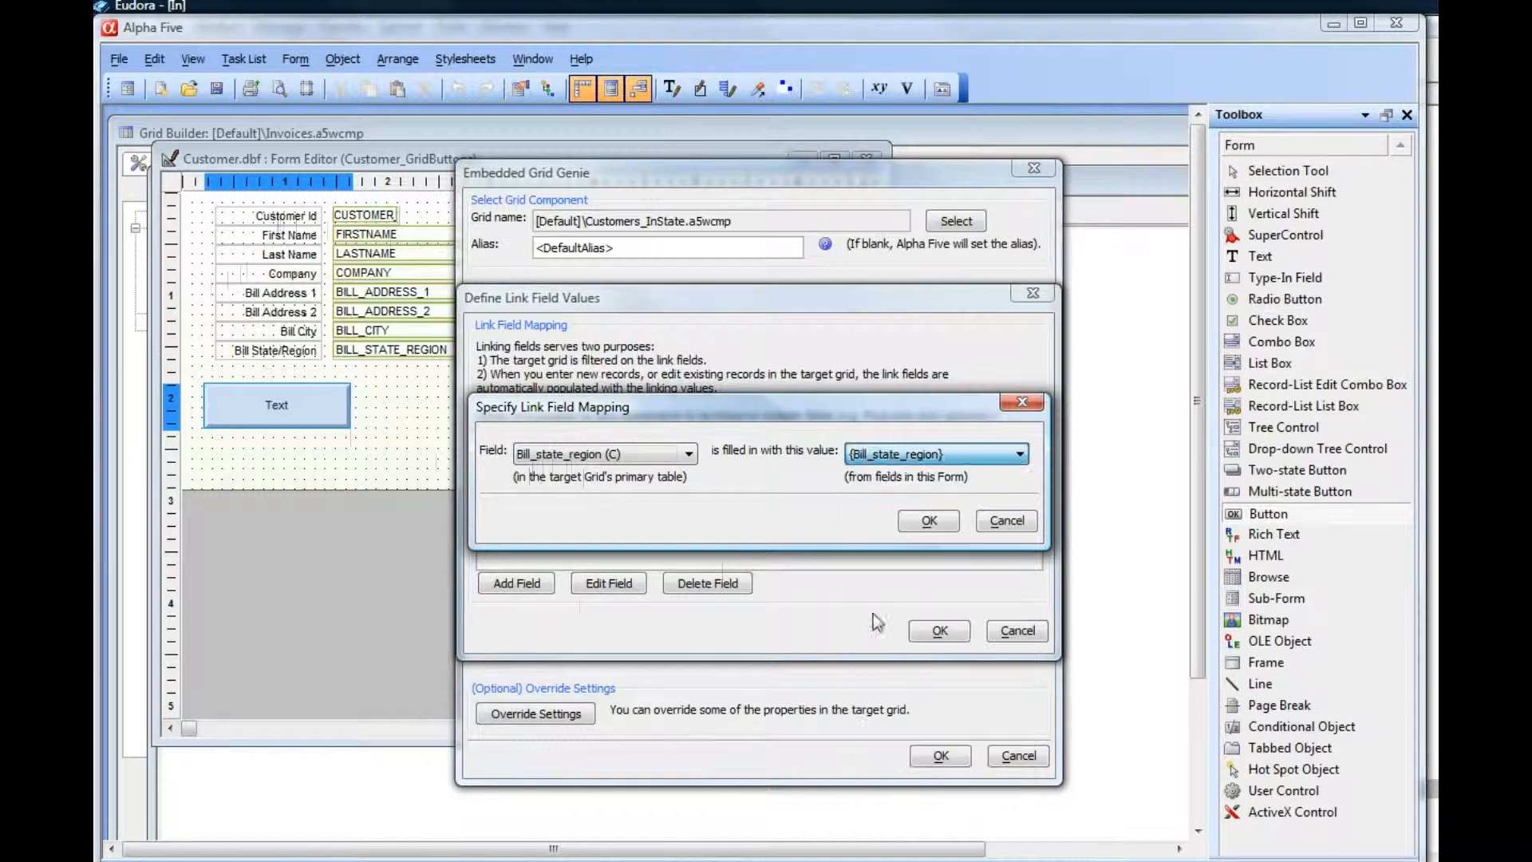
left_click(928, 522)
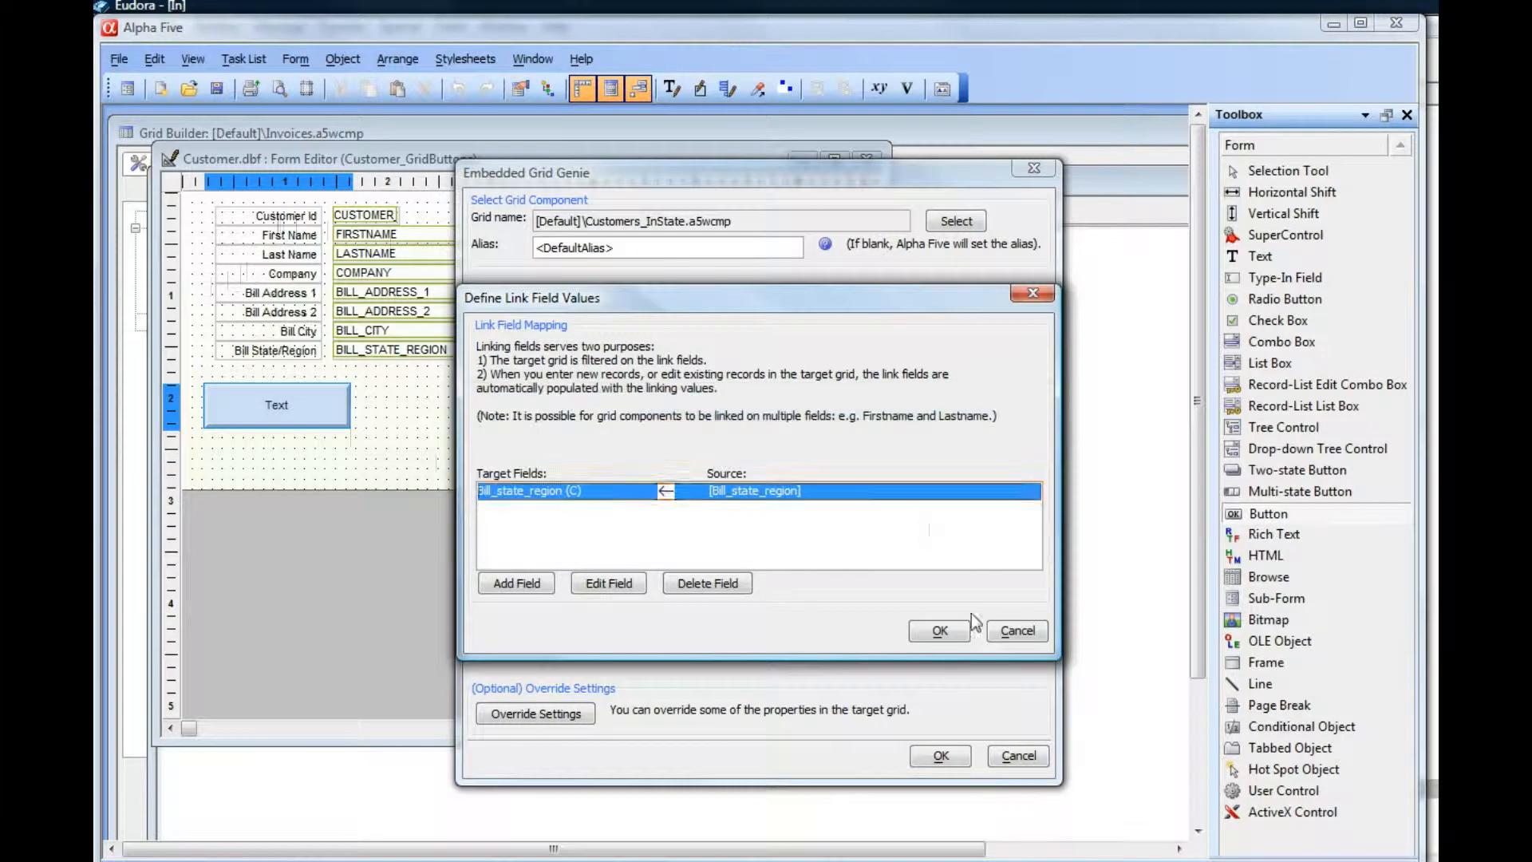
left_click(934, 632)
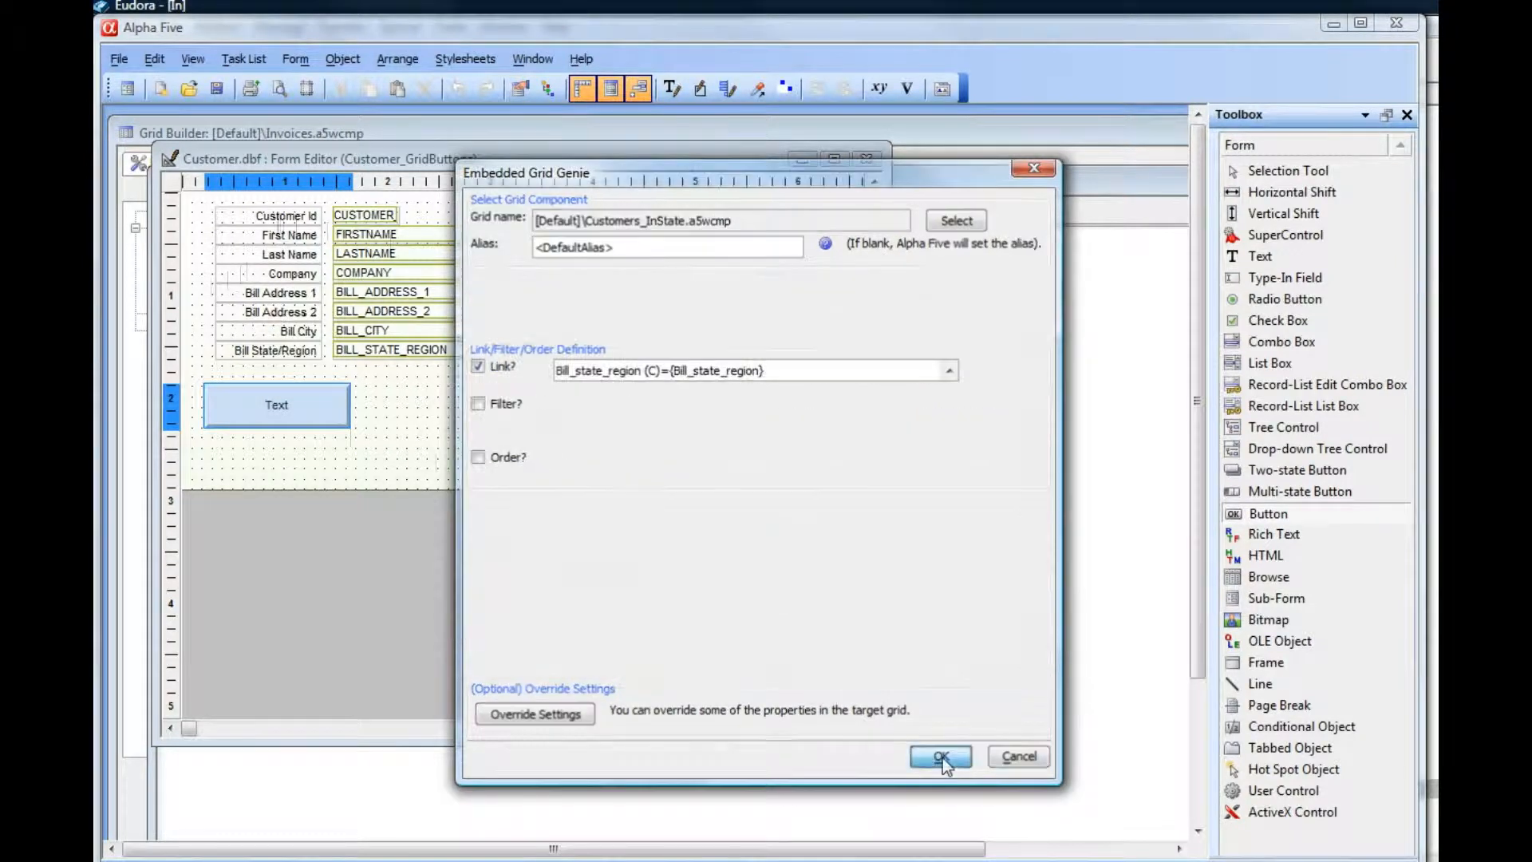
left_click(941, 757)
Step: Set the grid's window type to Modal, enable Refresh parent window, and finish defining the Customers In State button
left_click(851, 470)
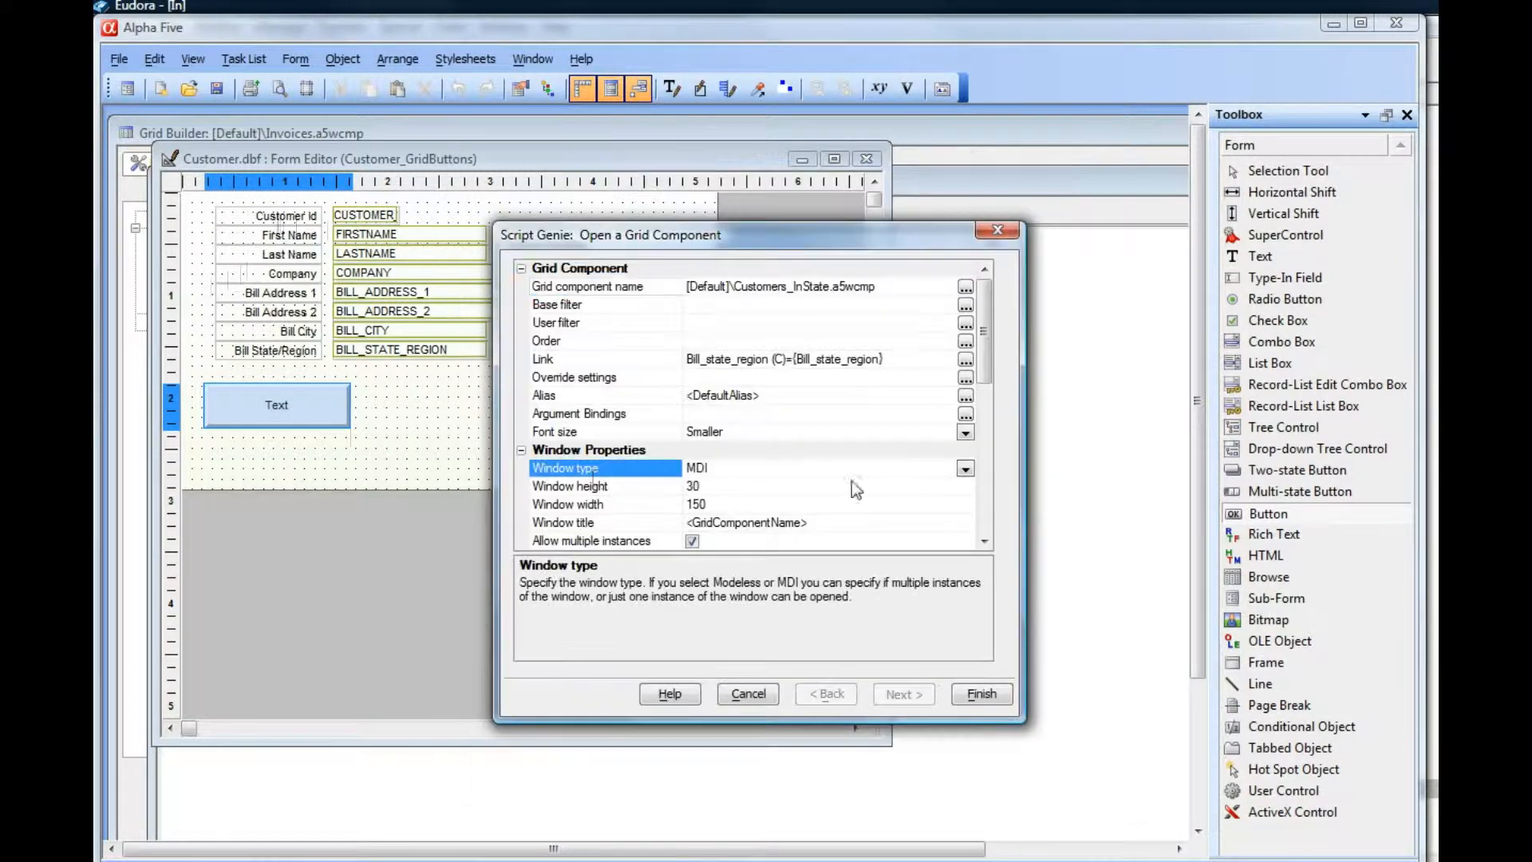
left_click(965, 468)
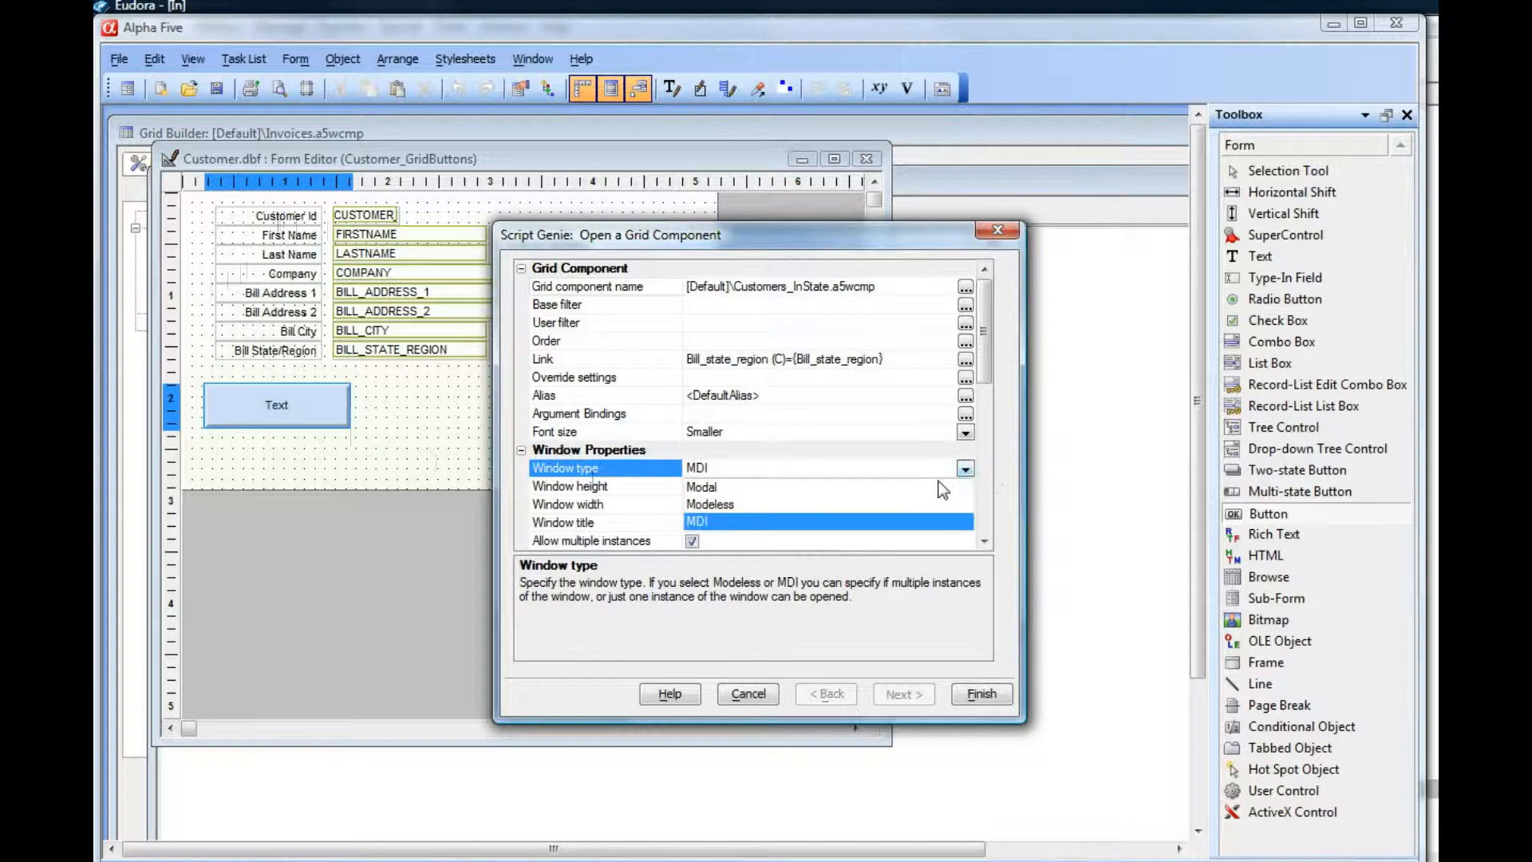
left_click(702, 488)
left_click_drag(989, 382, 1002, 468)
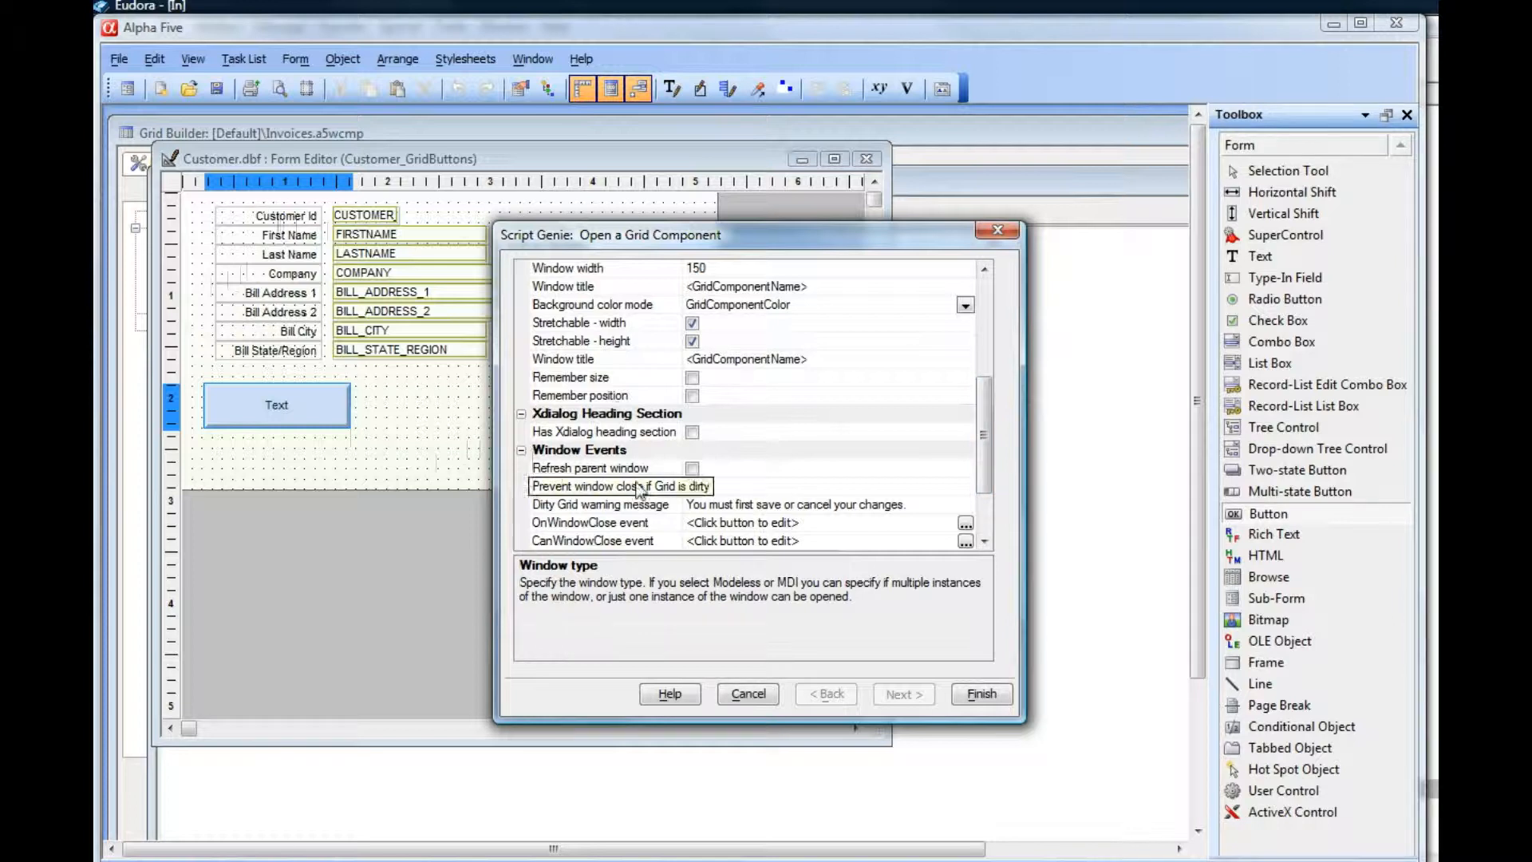
left_click(692, 469)
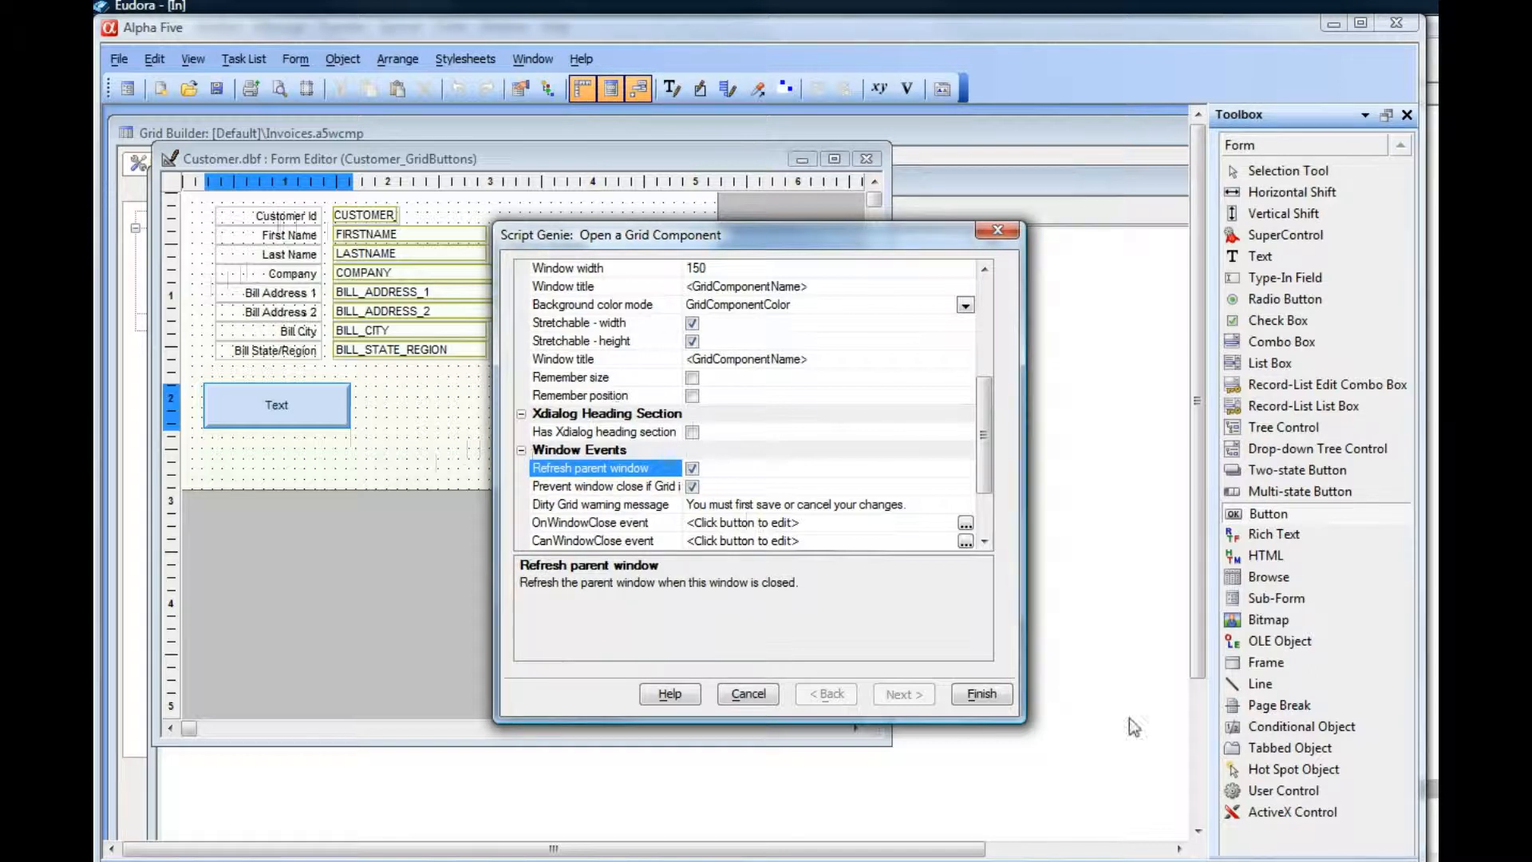
left_click(982, 694)
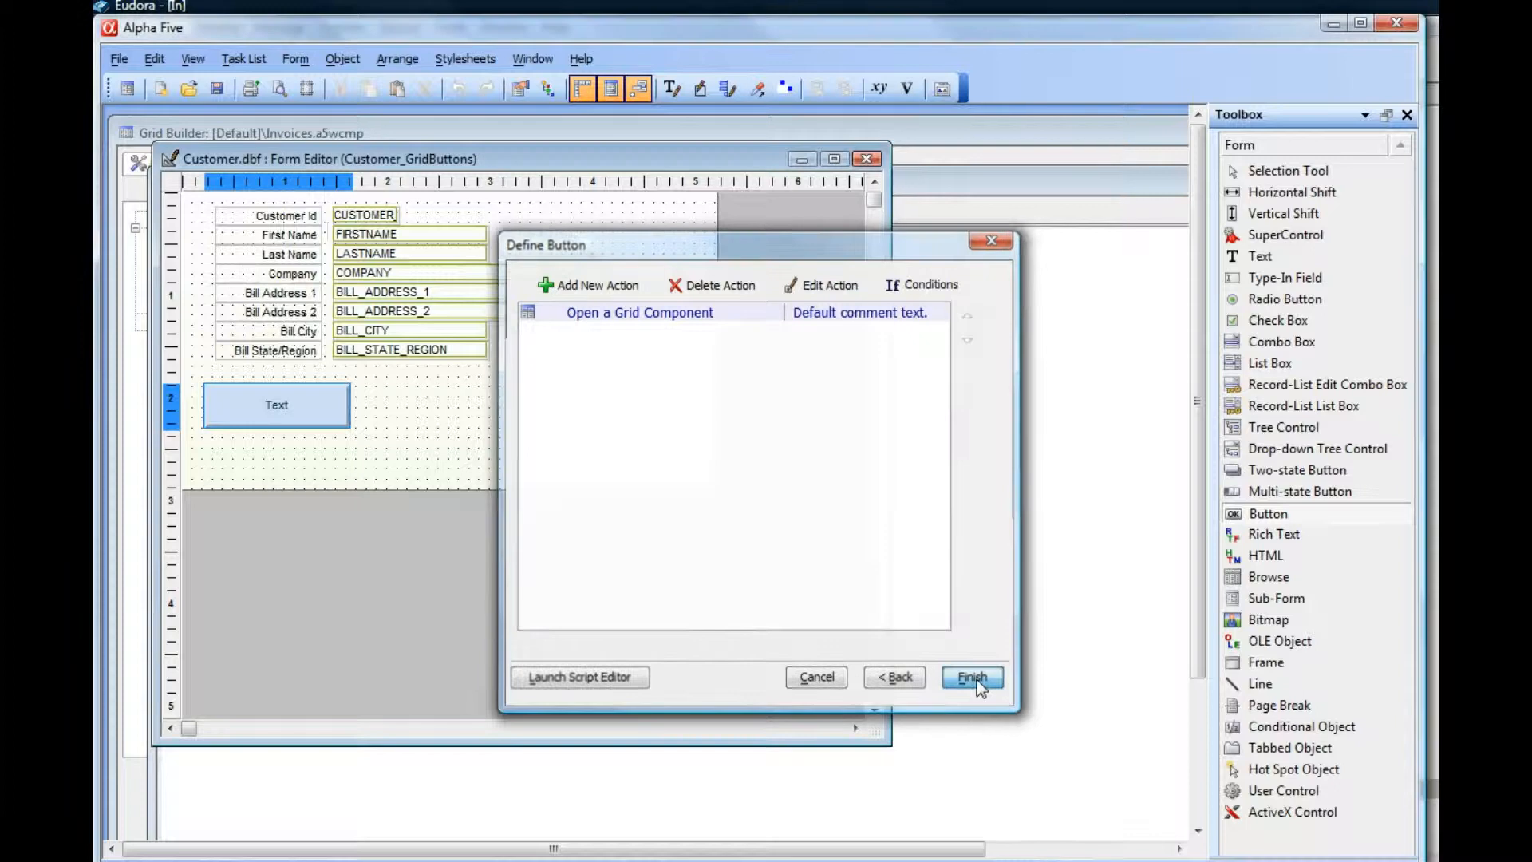
left_click(972, 677)
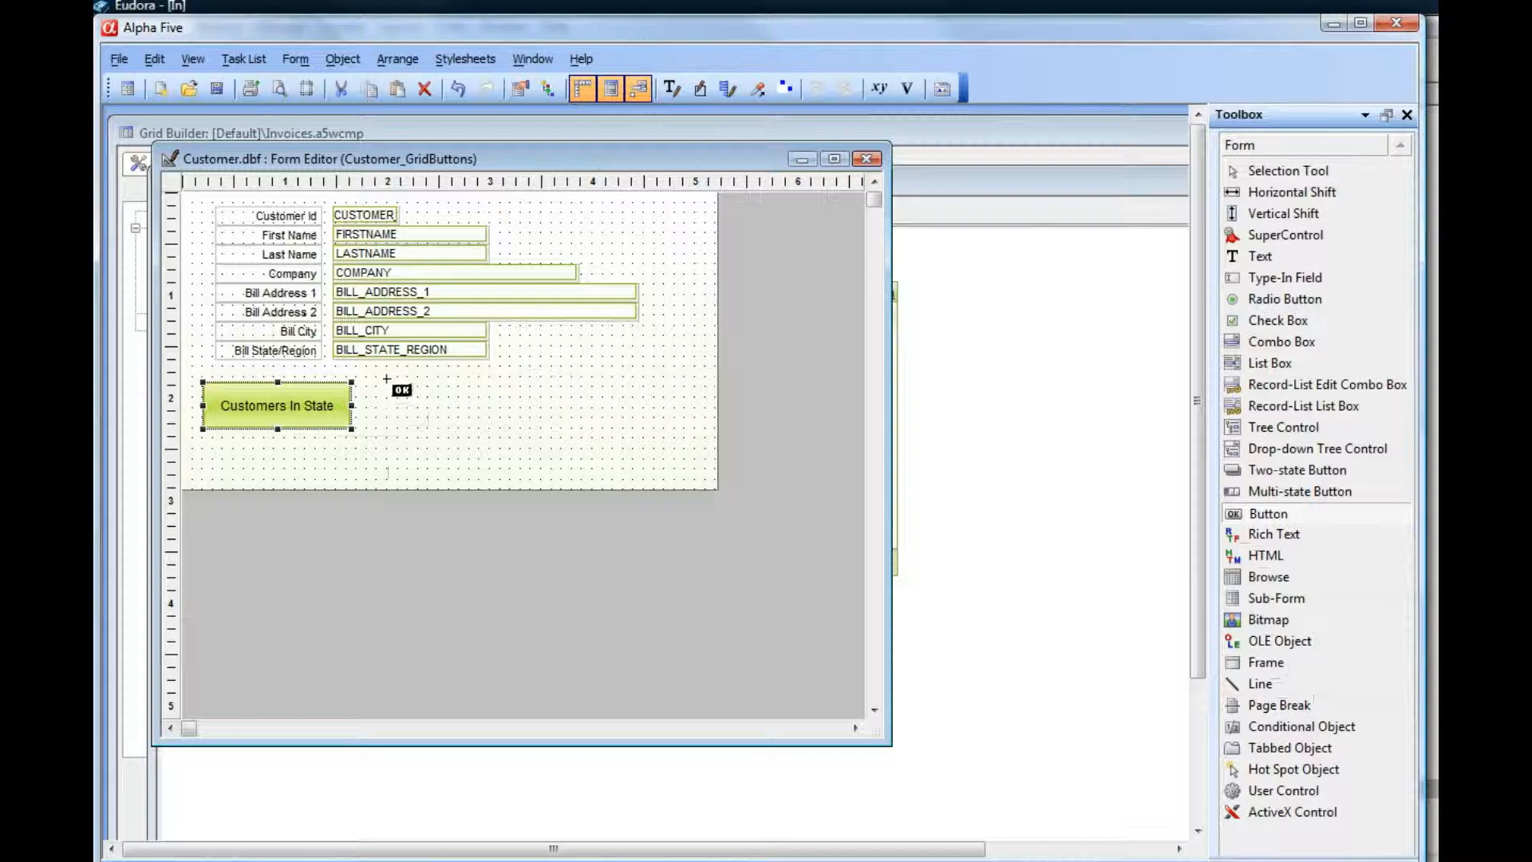
Step: Draw a second button to the right of Customers In State and label it "Orders for this Customer"
left_click_drag(382, 382, 602, 435)
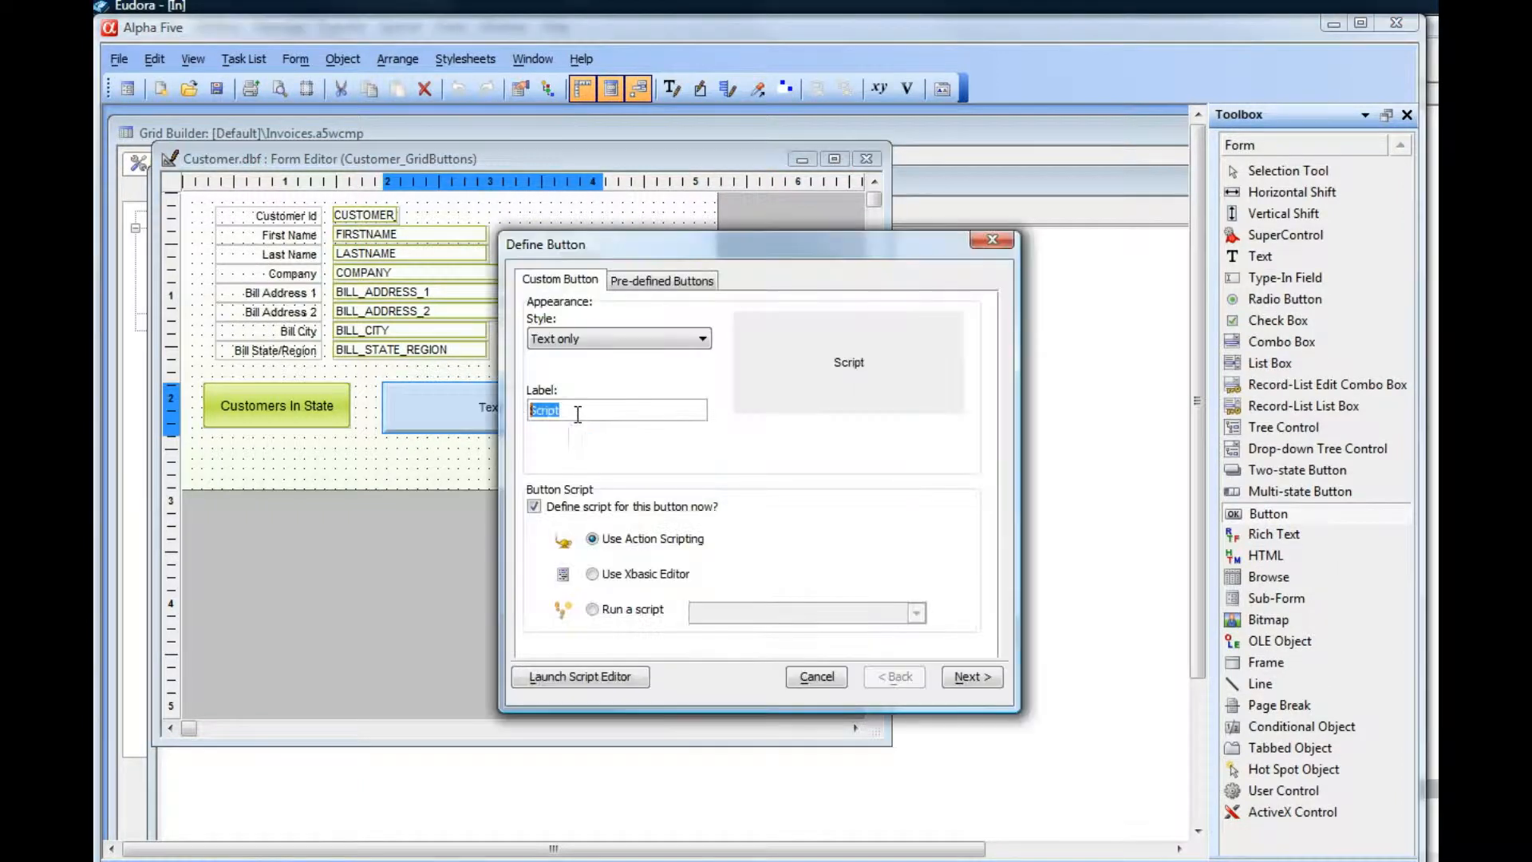
type("Orders for this ")
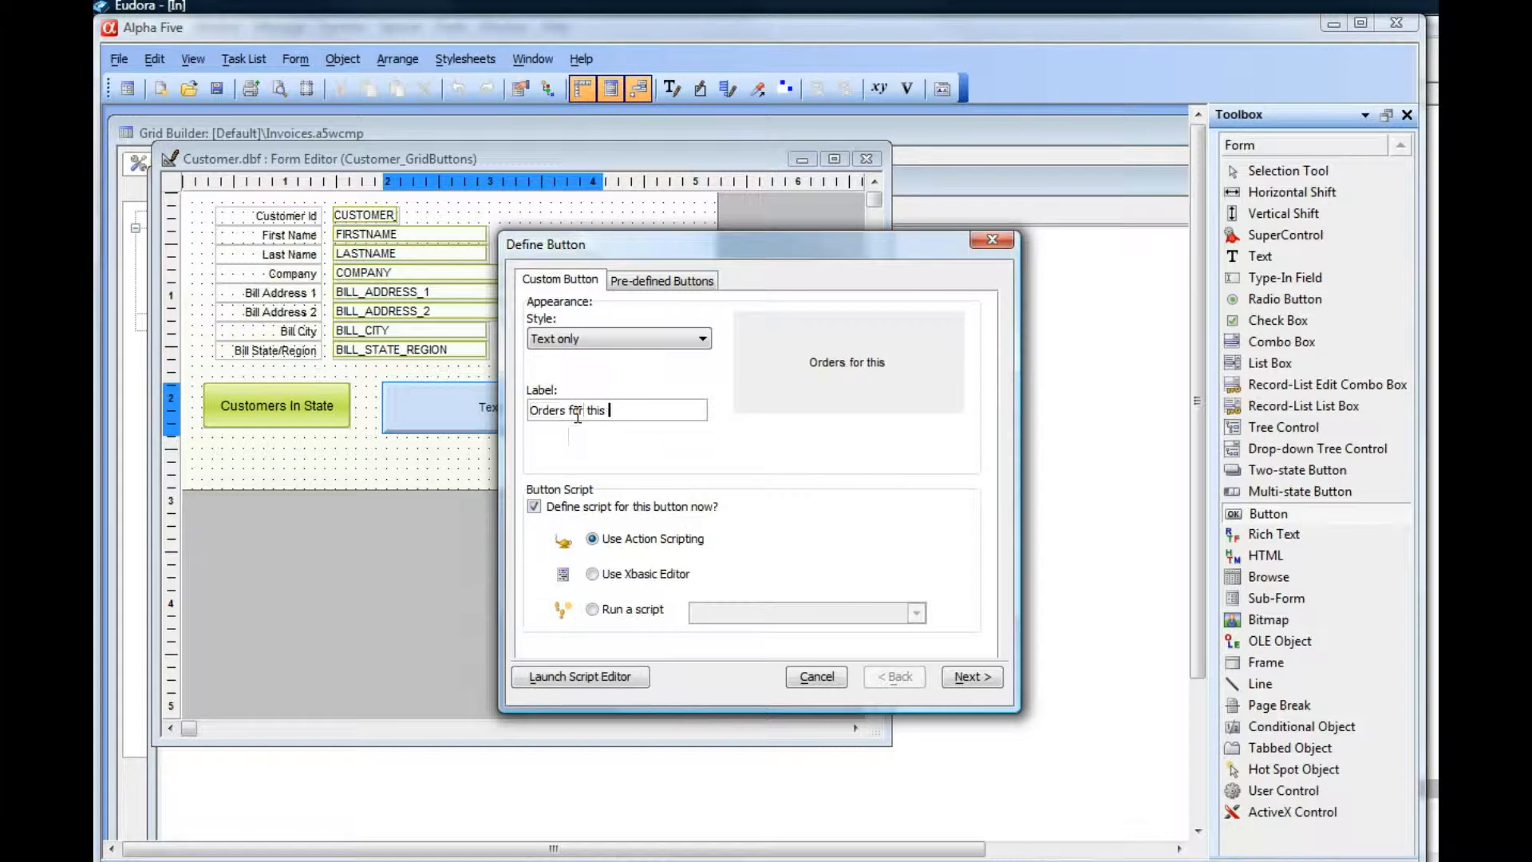
type("Customer")
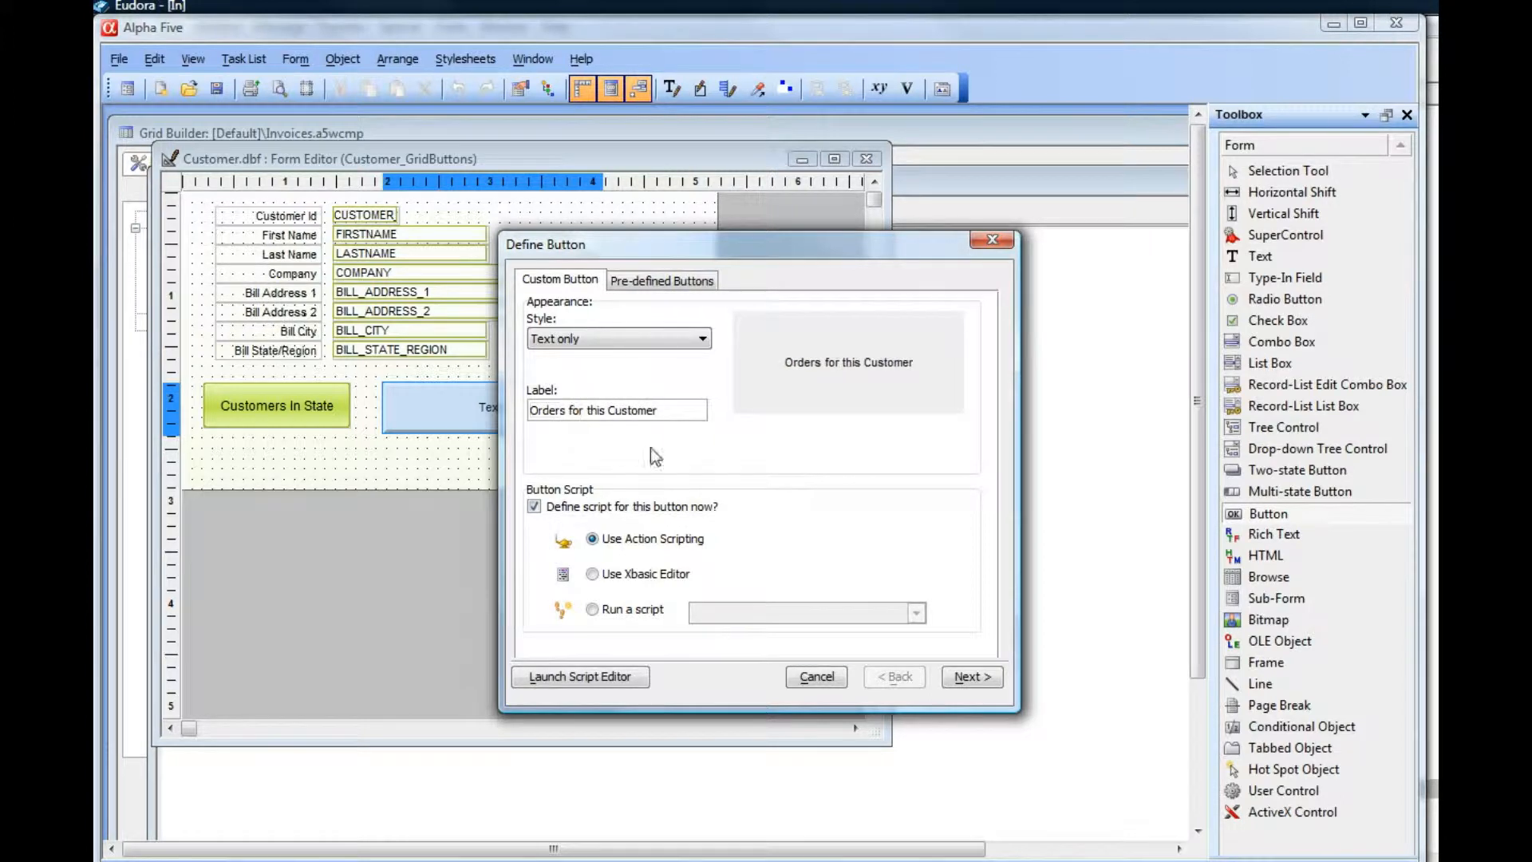
Step: Add an Open a Grid Component action to the Orders for this Customer button using Action Scripting
left_click(964, 675)
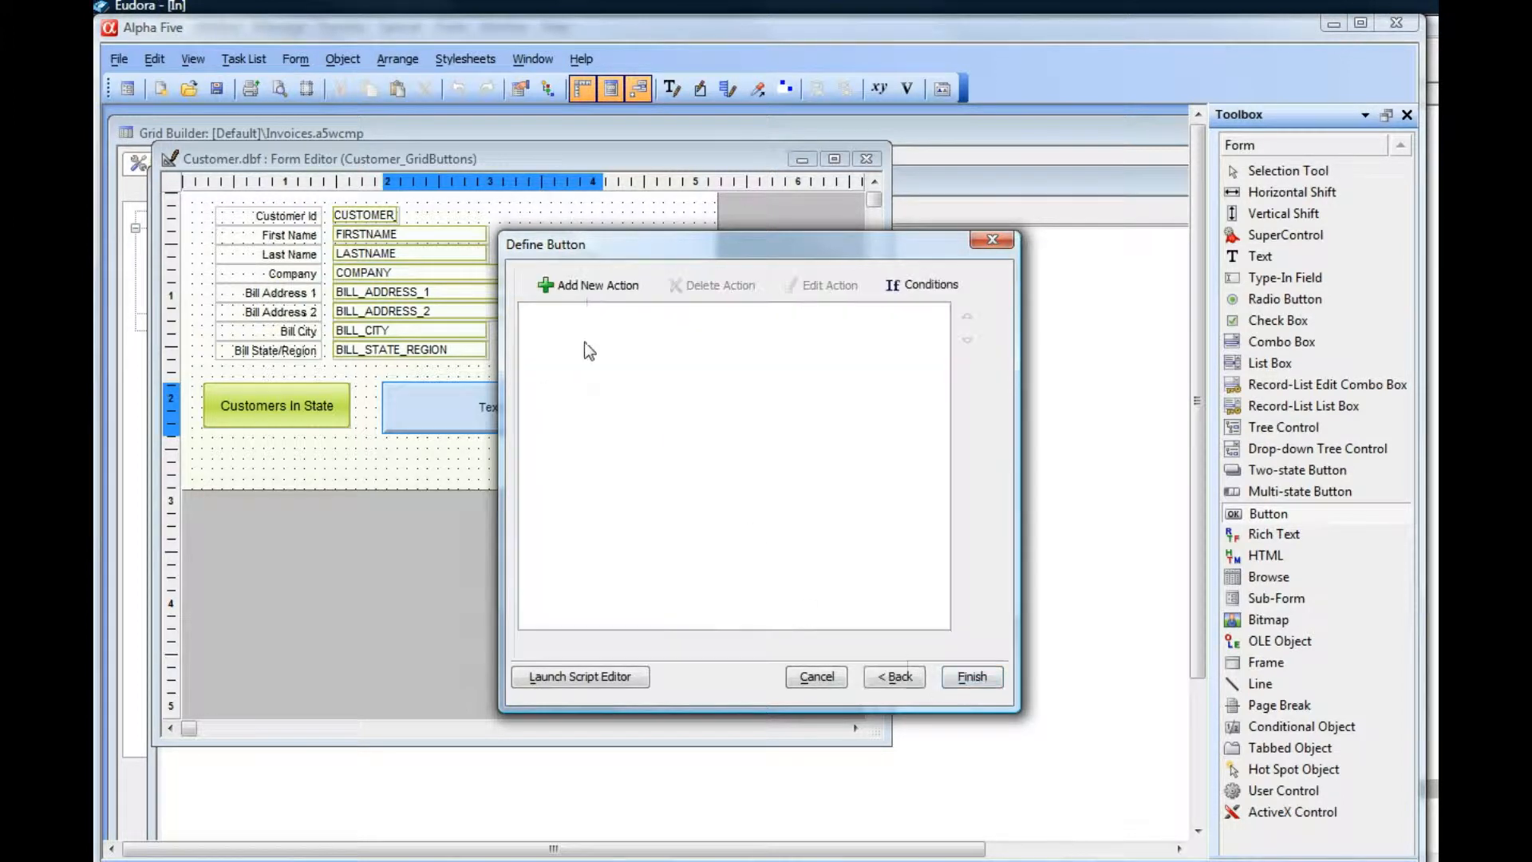
left_click(587, 285)
left_click(520, 467)
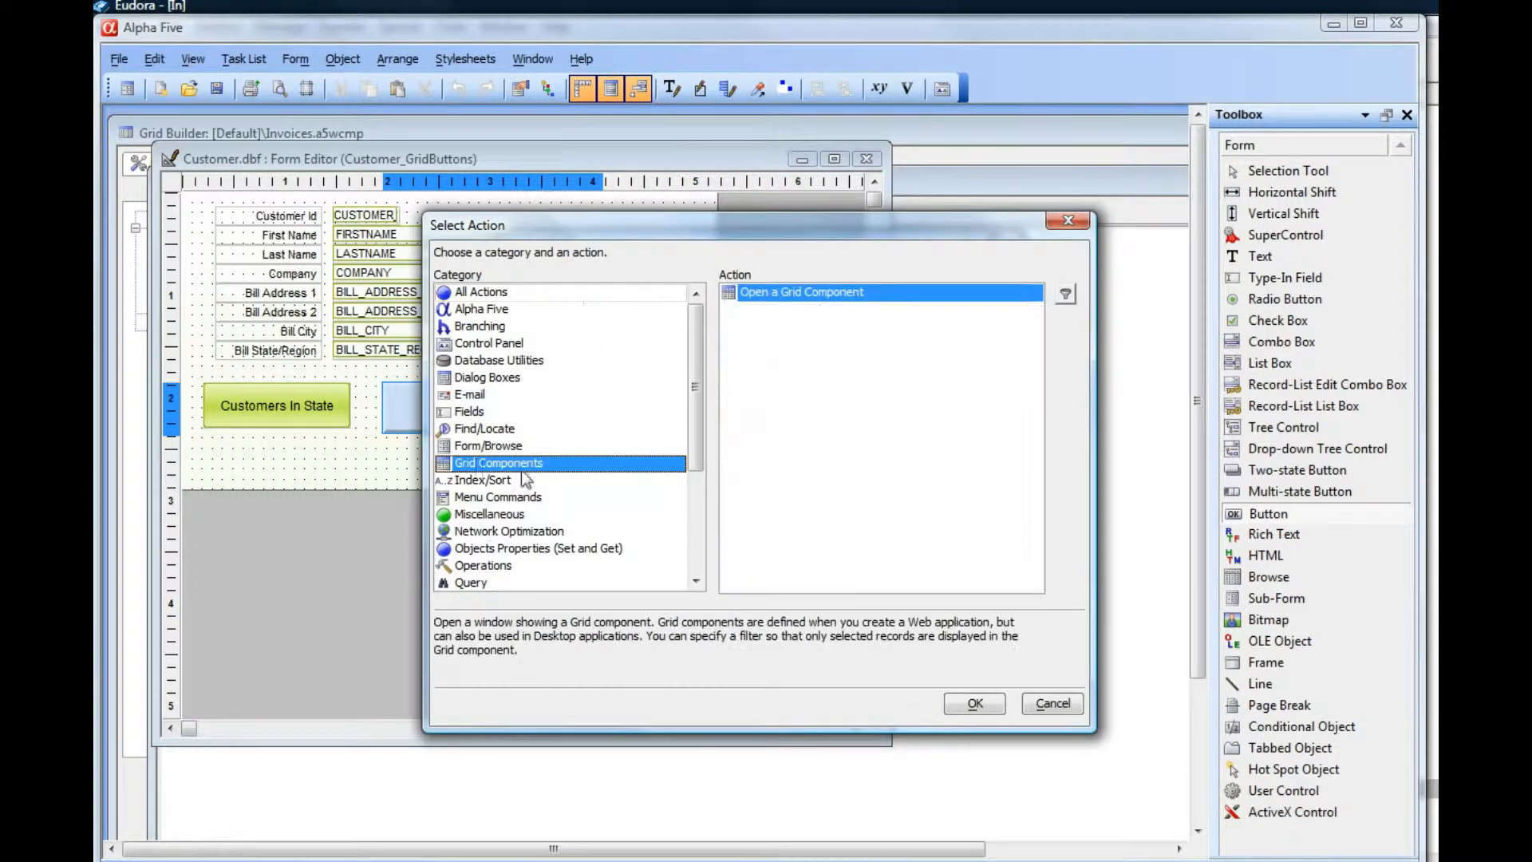
left_click(975, 705)
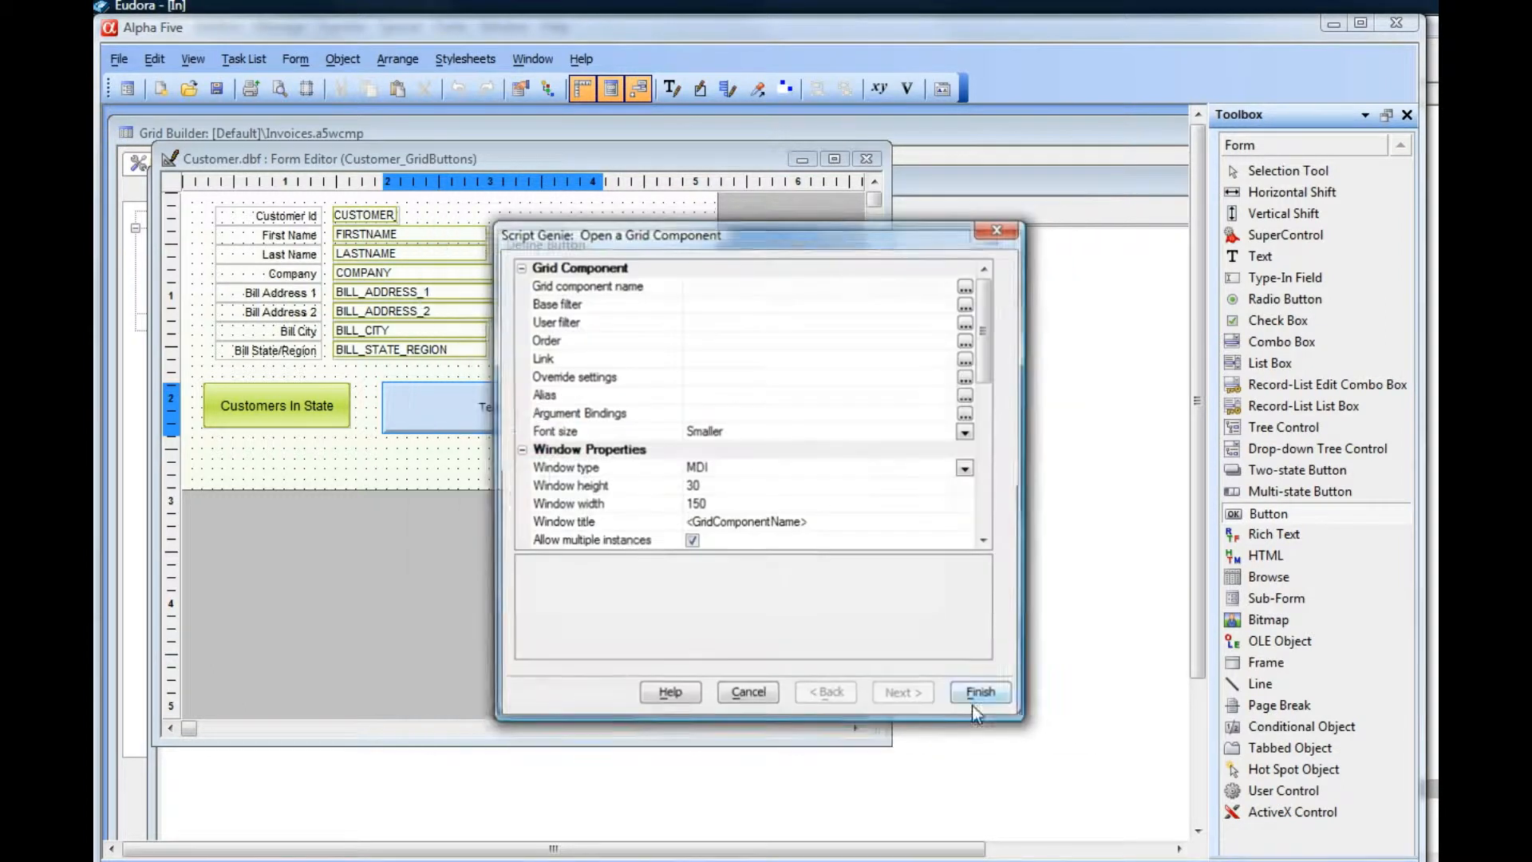
Step: Choose Invoices from the Default web project as the grid component for the orders button
left_click(965, 288)
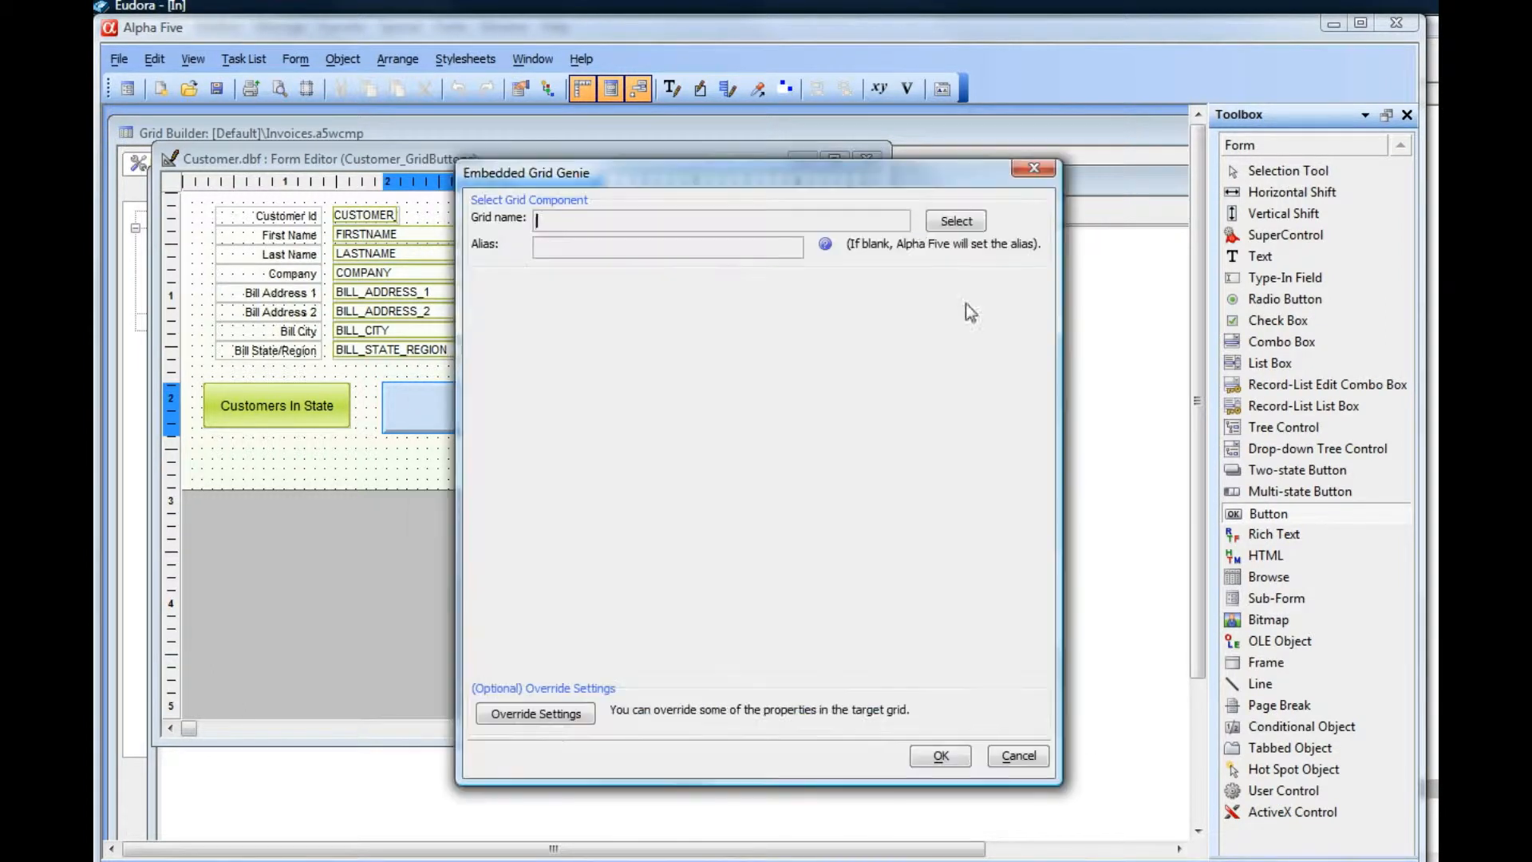
left_click(957, 224)
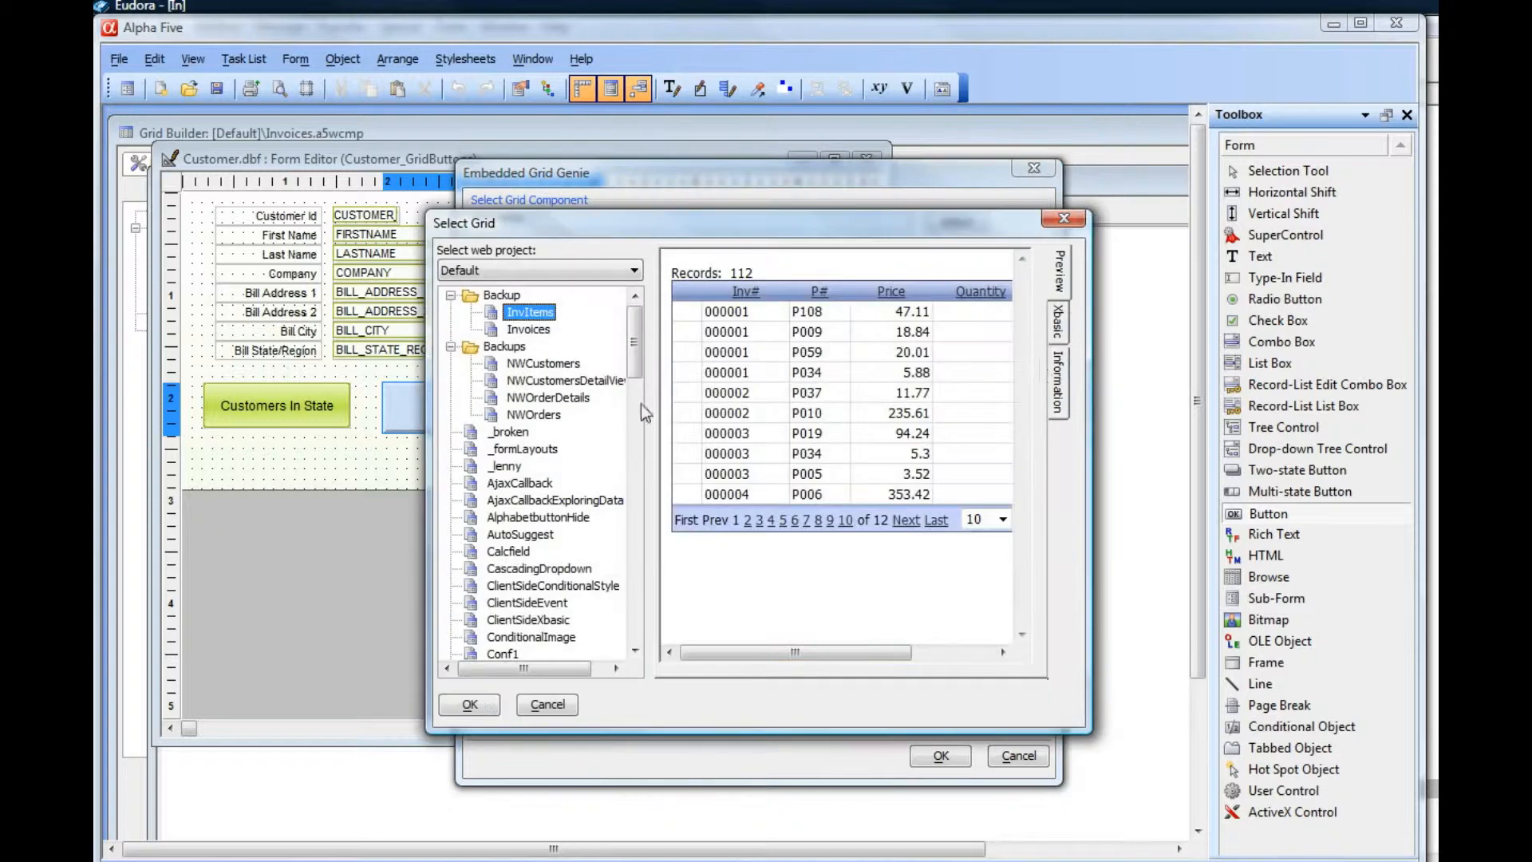
left_click_drag(636, 343, 650, 477)
left_click(509, 534)
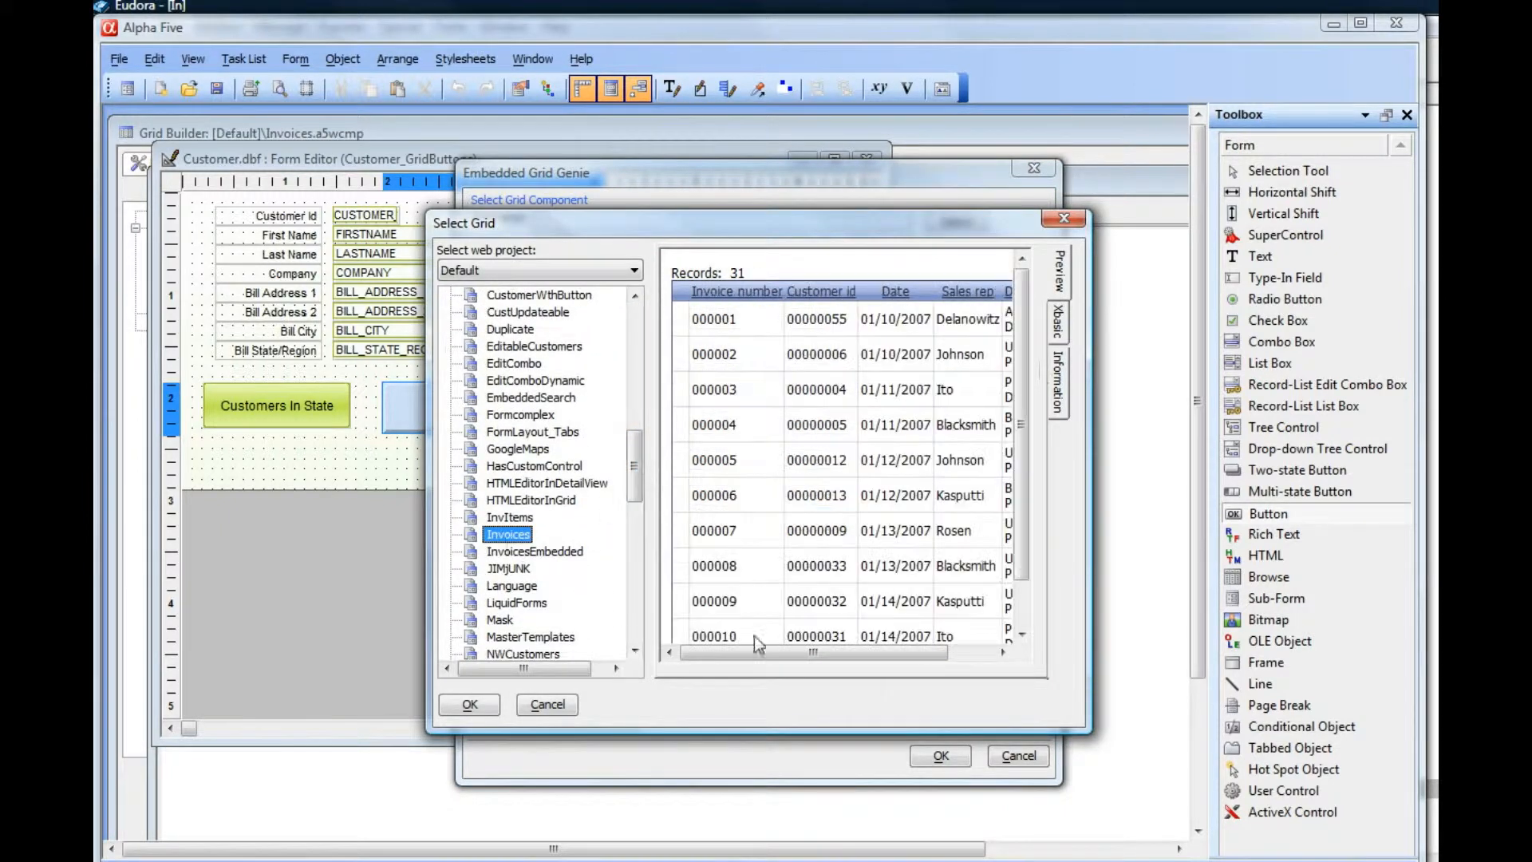
left_click(446, 704)
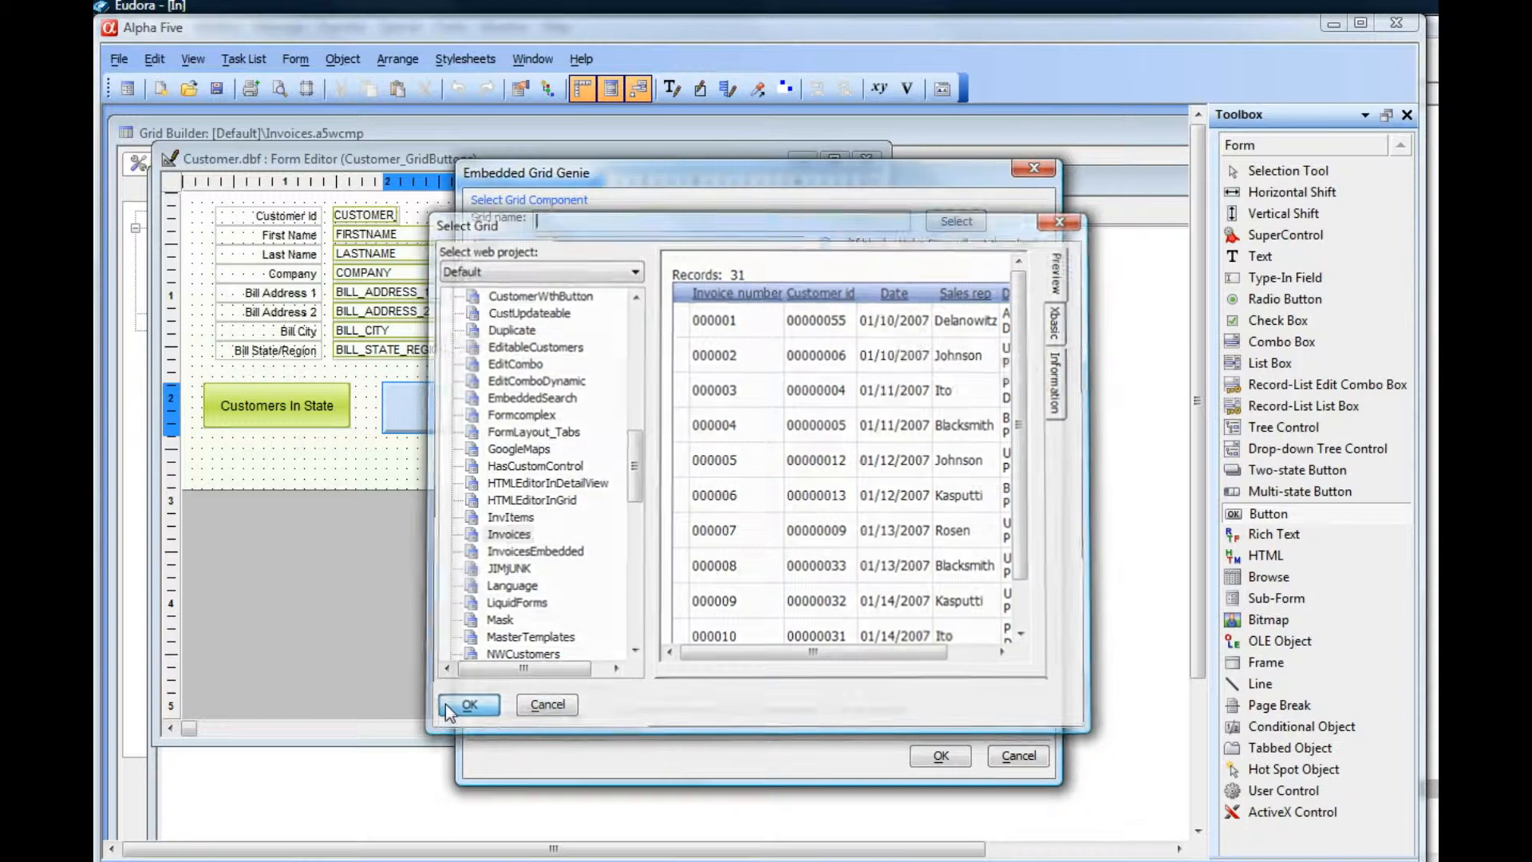